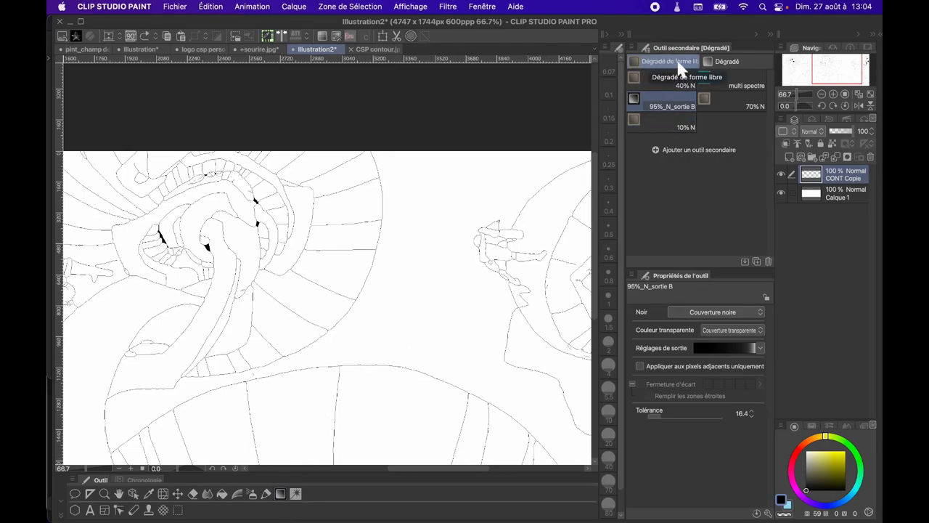
Step: View the standard Dégradé presets and return to the Dégradé de forme libre group
left_click(729, 63)
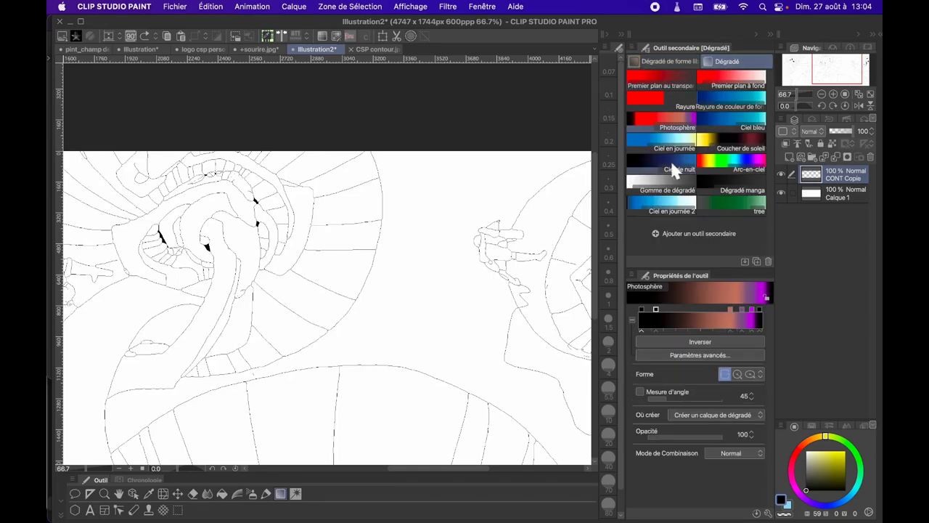
left_click(668, 62)
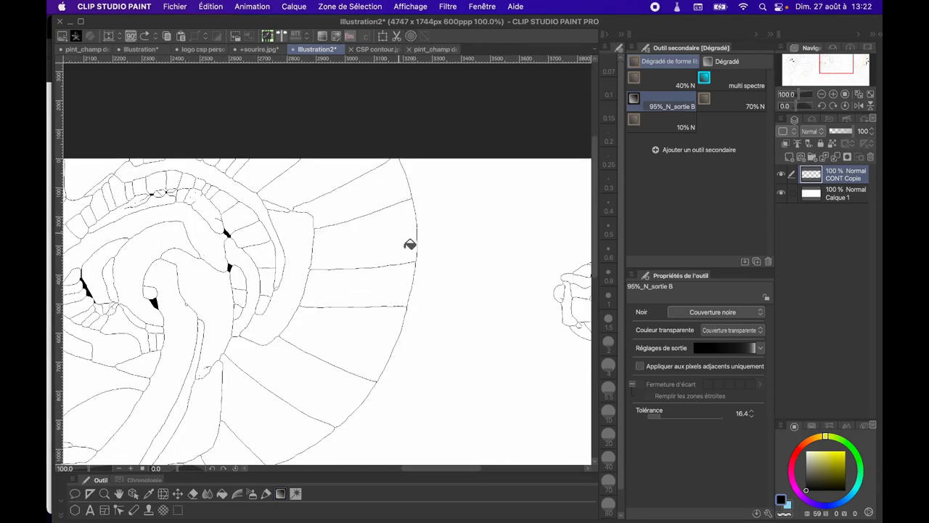
Step: Inspect the line art's pixel edges up close and check the Auto Select tool's Anticrénelage option
scroll(425, 223, "up", 10)
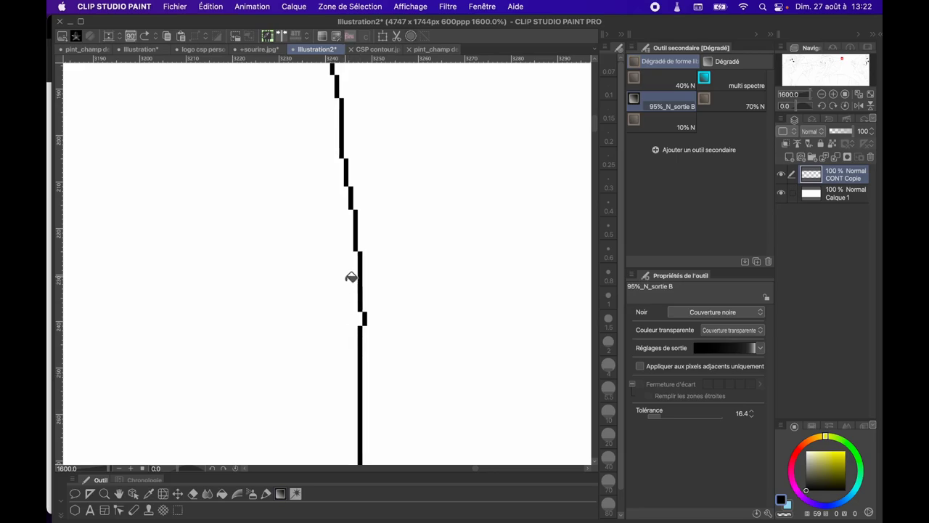
left_click(296, 494)
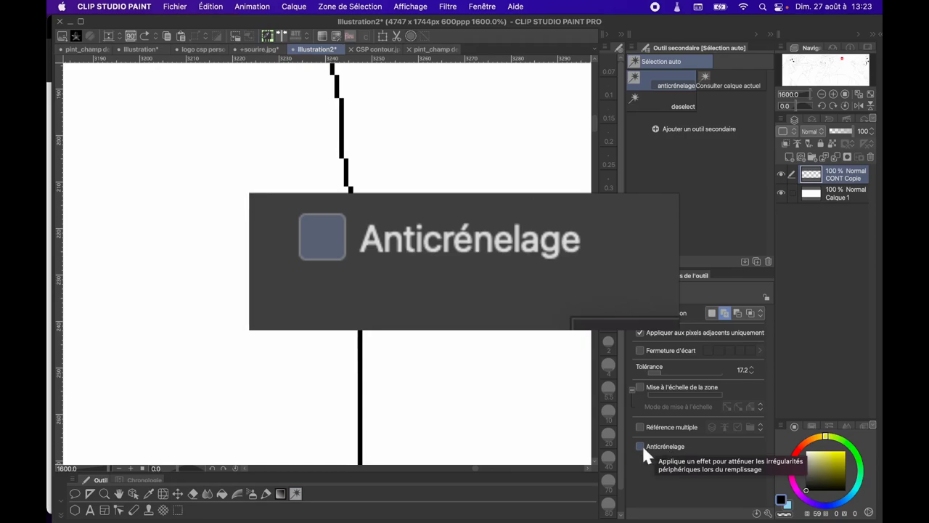
key("super+minus")
key("super+minus")
key("super+minus")
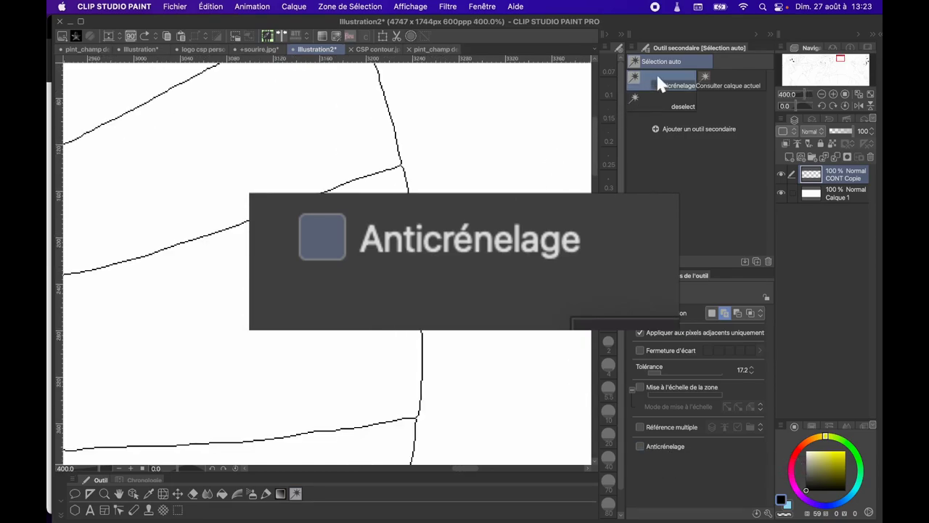
key("Return")
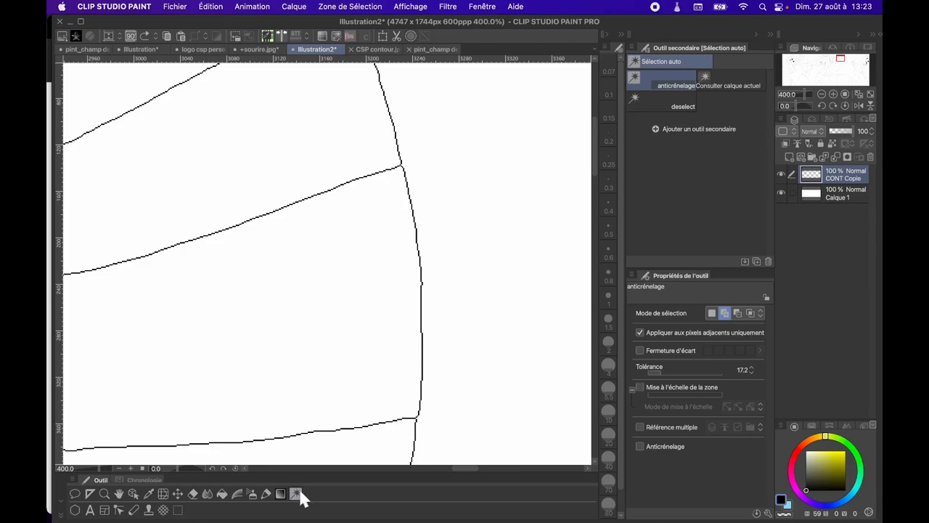
Step: Paint test strokes with the nor PLEIN brush, one without anti-aliasing and one with the strongest anti-aliasing
left_click(267, 496)
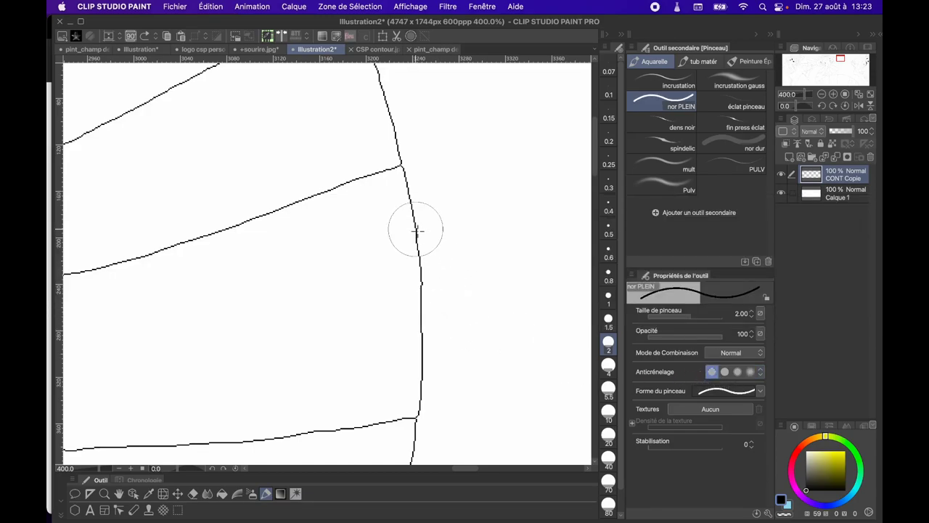
scroll(416, 230, "up", 5)
scroll(432, 235, "down", 5)
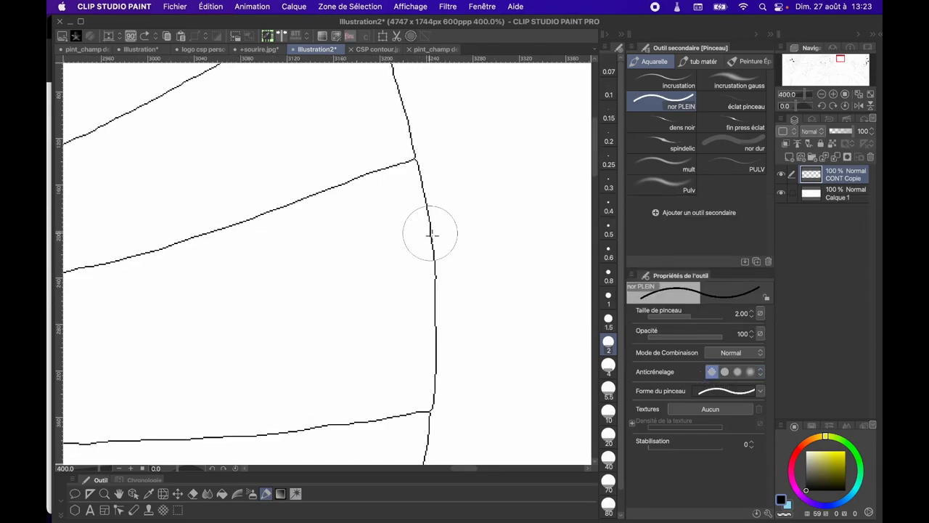
scroll(425, 232, "up", 2)
left_click_drag(360, 229, 349, 330)
left_click(750, 371)
mouse_move(494, 181)
left_mouse_down()
mouse_move(500, 255)
mouse_move(475, 174)
left_mouse_up()
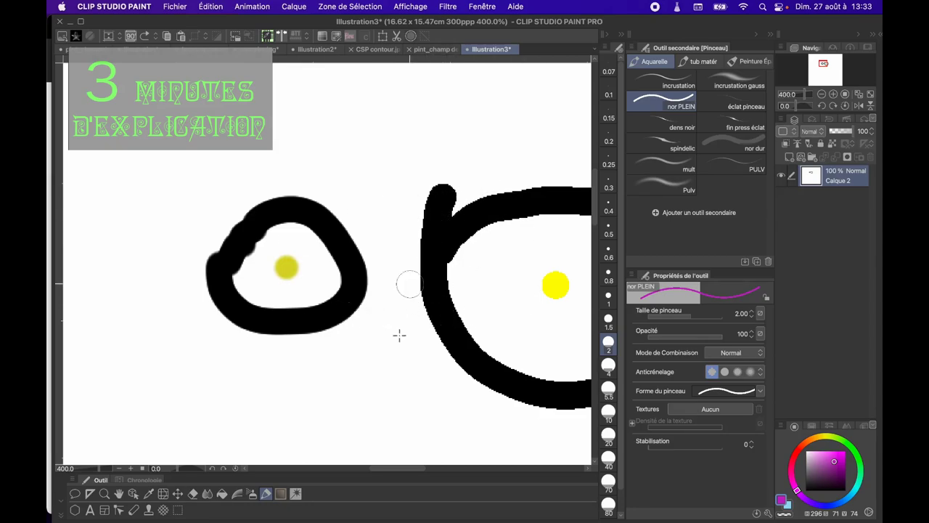
Step: Try the 40% N freeform gradient inside the smaller black outline around its yellow dot, and undo it
left_click(295, 492)
left_click(305, 274)
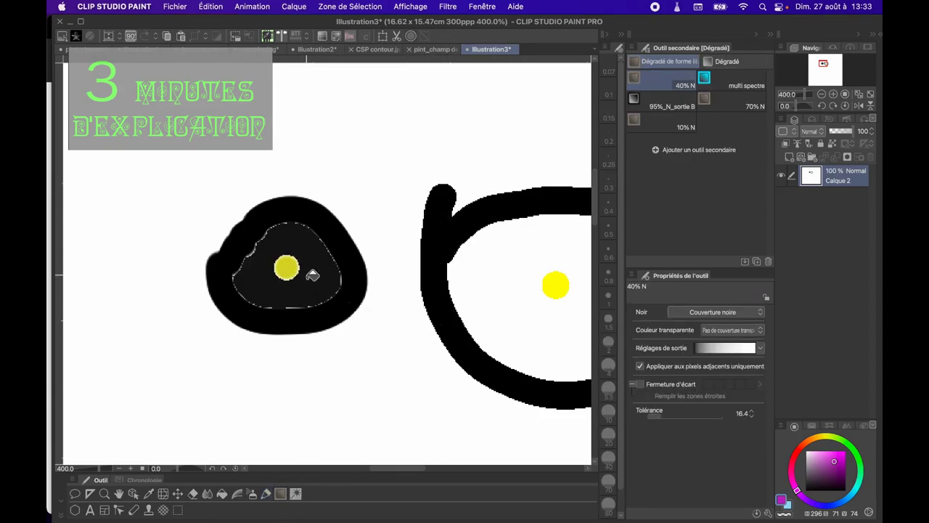
scroll(295, 248, "up", 5)
scroll(295, 248, "down", 2)
key("super+z")
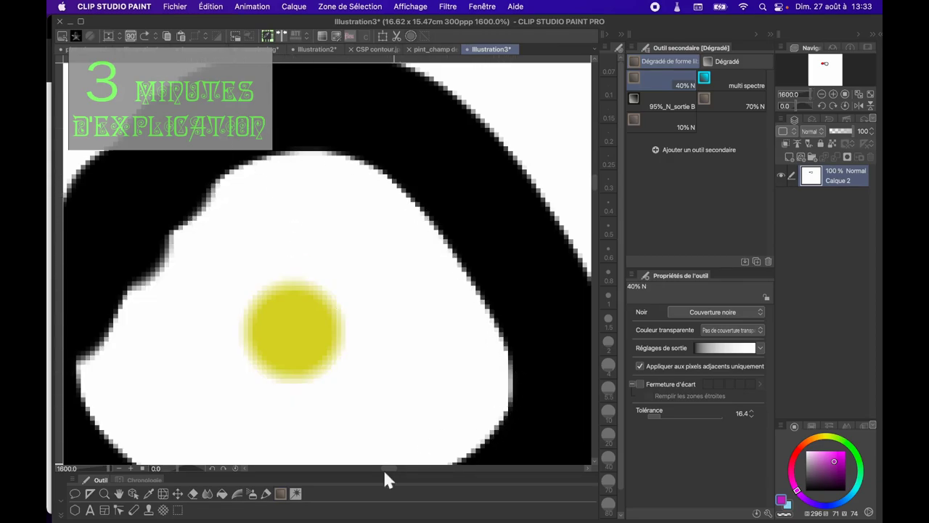
Step: Set the nor PLEIN brush to the strongest anti-aliasing and apply the 40% N freeform gradient inside the smaller black outline
left_click(263, 495)
left_click(751, 372)
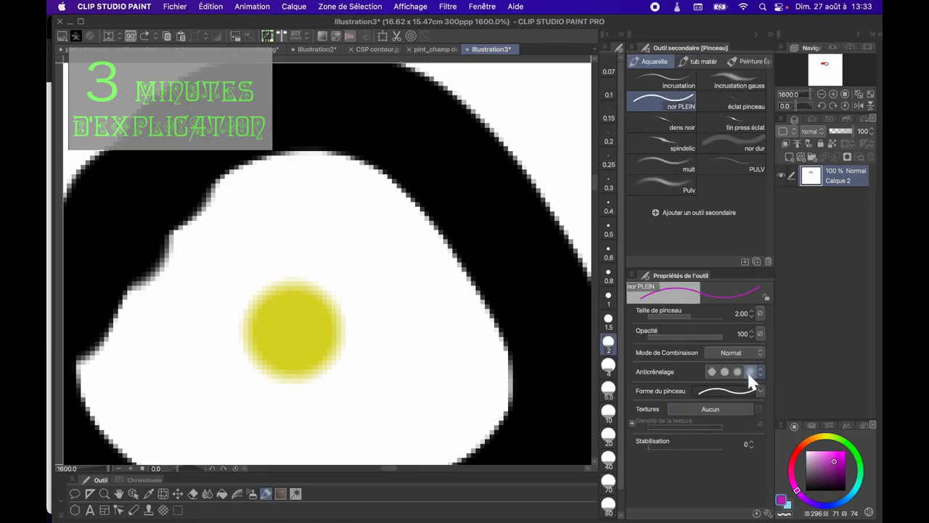
left_click(281, 495)
left_click(352, 261)
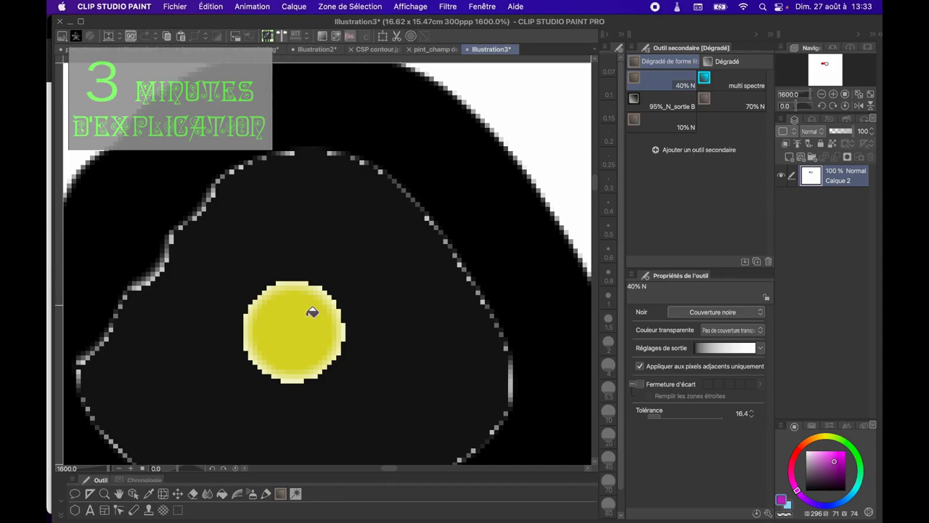
Step: Try the 40% N freeform gradient inside the larger black outline around its yellow dot, and undo it
scroll(291, 266, "down", 8)
scroll(421, 285, "up", 6)
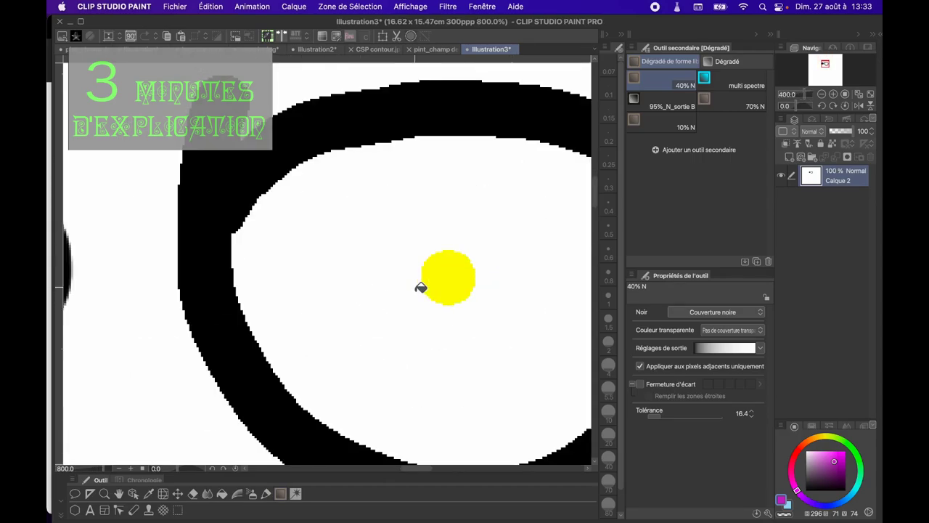
left_click(383, 270)
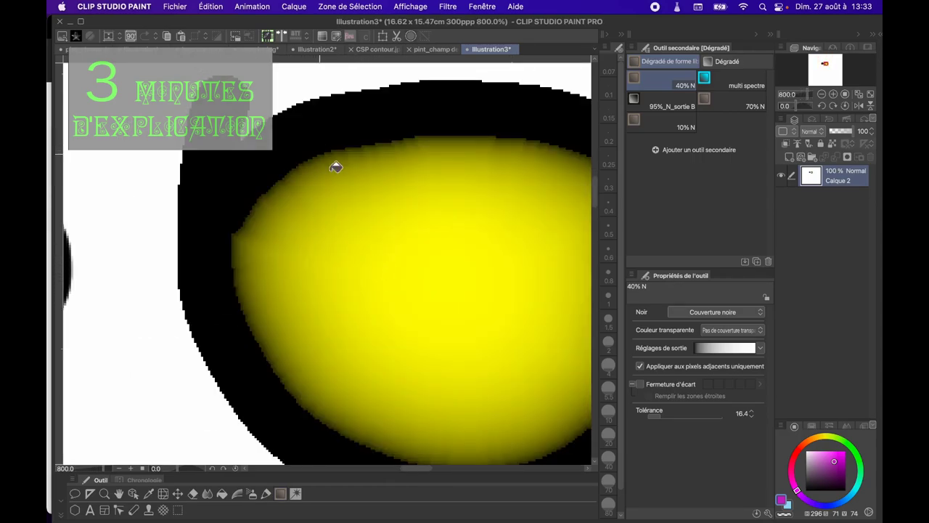
scroll(375, 258, "down", 2)
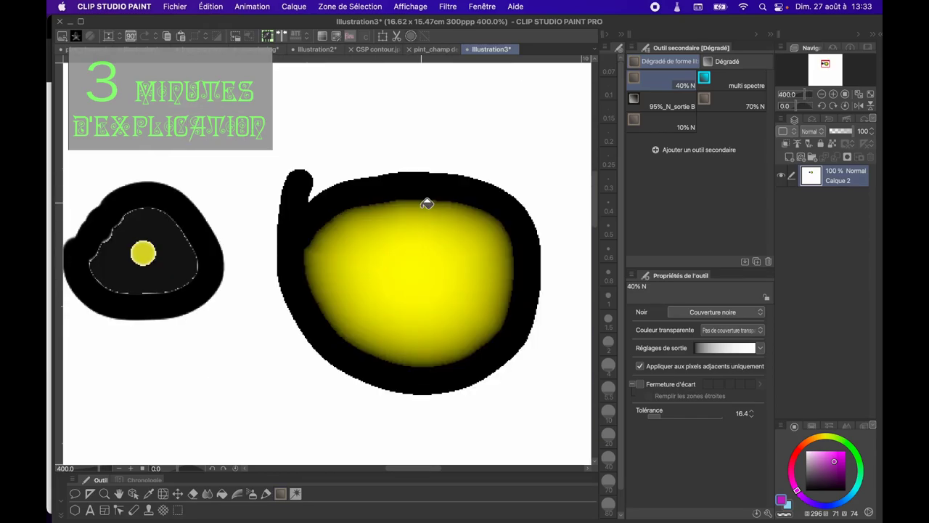
key("super+z")
Step: Paint a magenta stroke and an overlapping black stroke inside the larger outline with the nor PLEIN brush without anti-aliasing
left_click(266, 494)
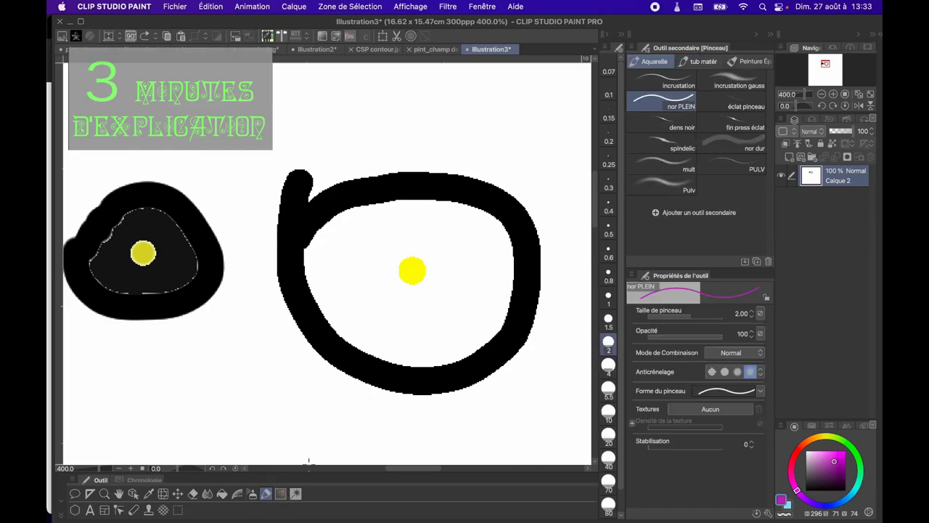
left_click(712, 372)
scroll(475, 206, "up", 3)
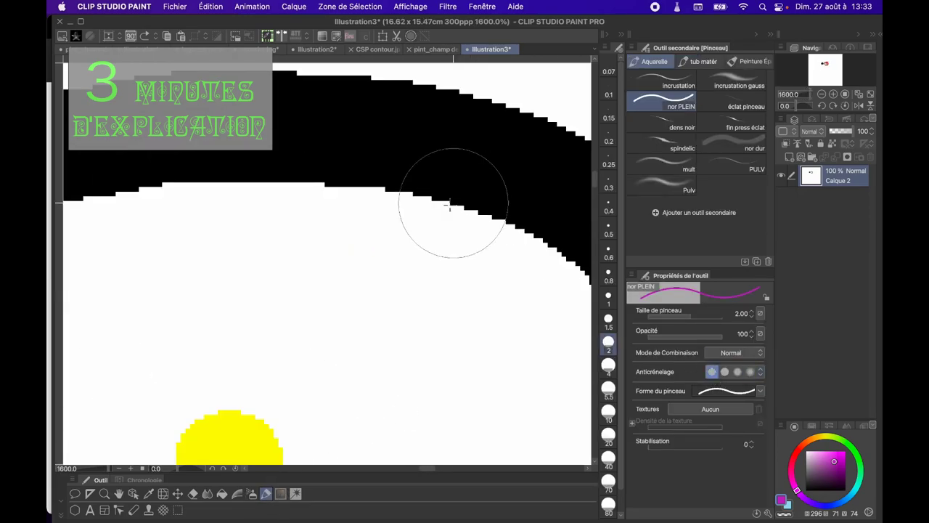
left_click_drag(363, 262, 465, 327)
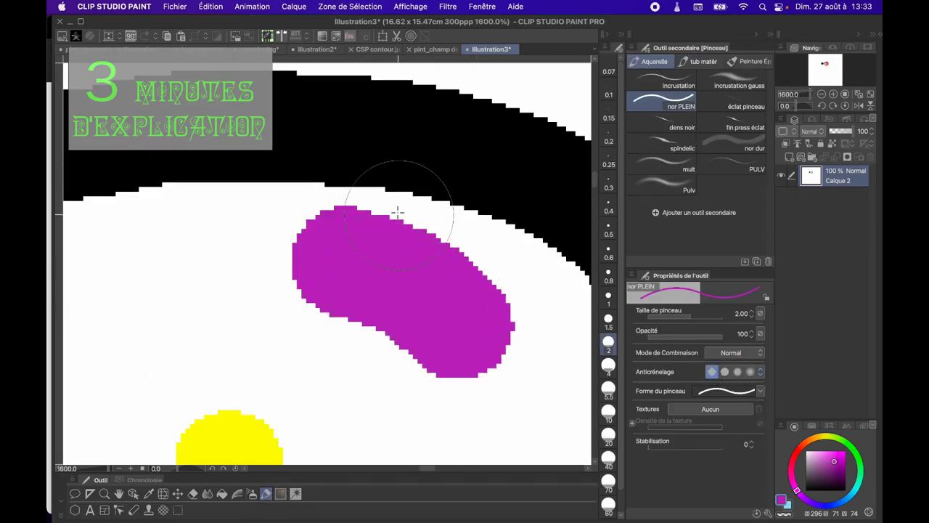
left_click(805, 491)
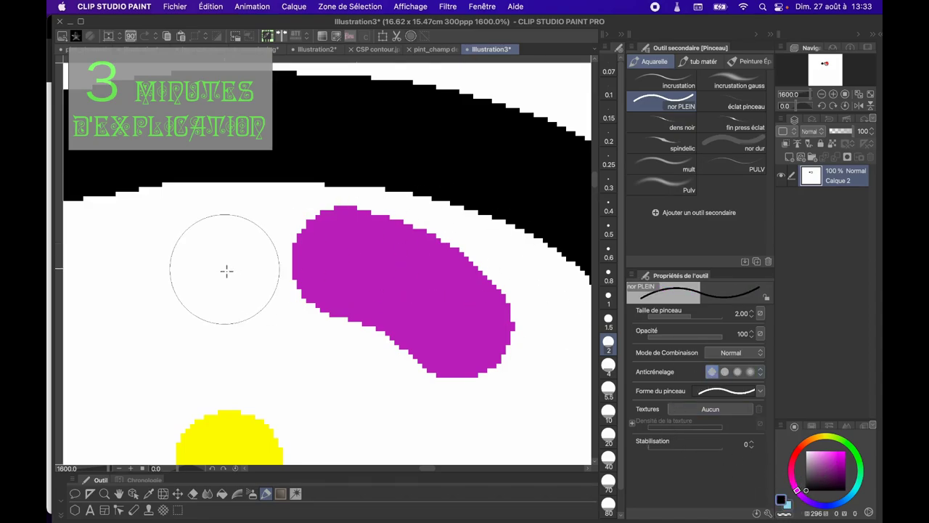
left_click_drag(226, 269, 357, 266)
Step: Paint a short black stroke beside the smaller outline with the nor PLEIN brush at the strongest anti-aliasing, and compare its edges
scroll(312, 241, "down", 5)
scroll(182, 260, "up", 5)
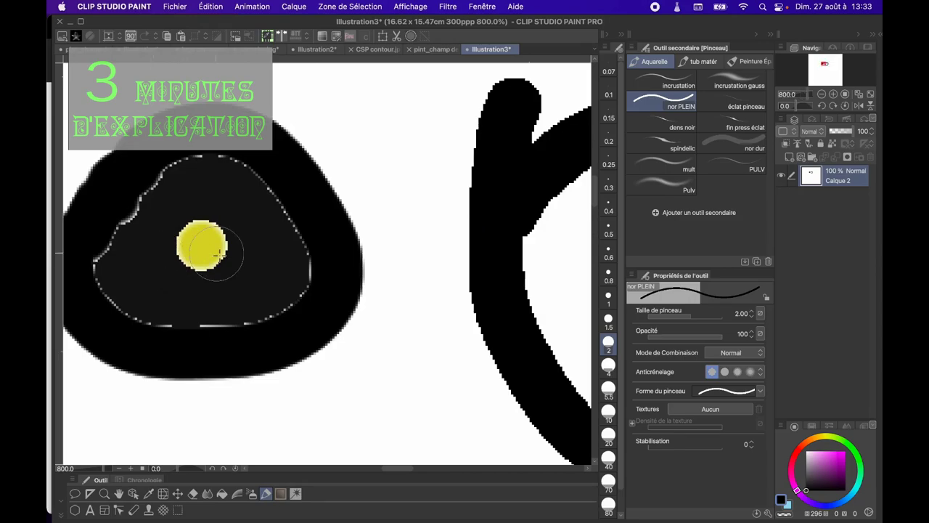
scroll(383, 197, "down", 2)
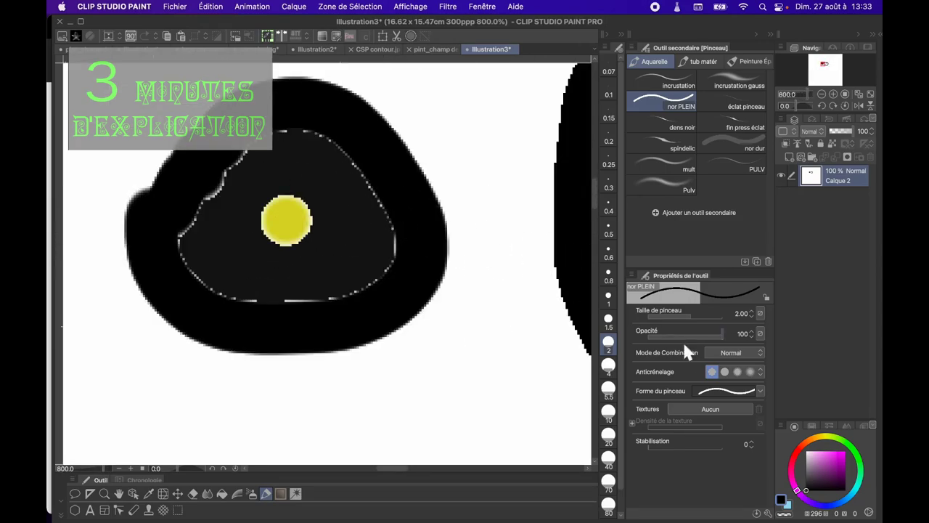
left_click(751, 372)
mouse_move(475, 158)
left_mouse_down()
mouse_move(447, 145)
mouse_move(469, 191)
mouse_move(431, 129)
left_mouse_up()
scroll(428, 132, "up", 3)
scroll(426, 136, "down", 2)
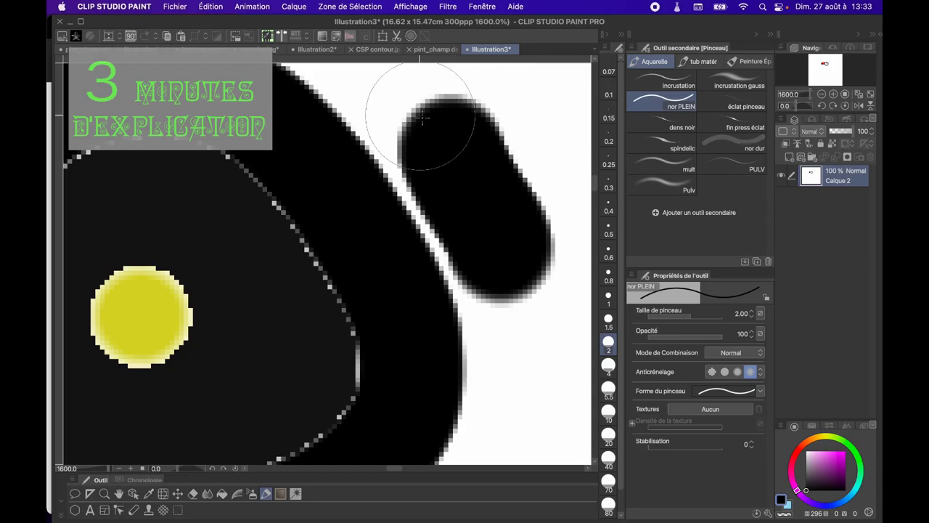
scroll(390, 133, "down", 1)
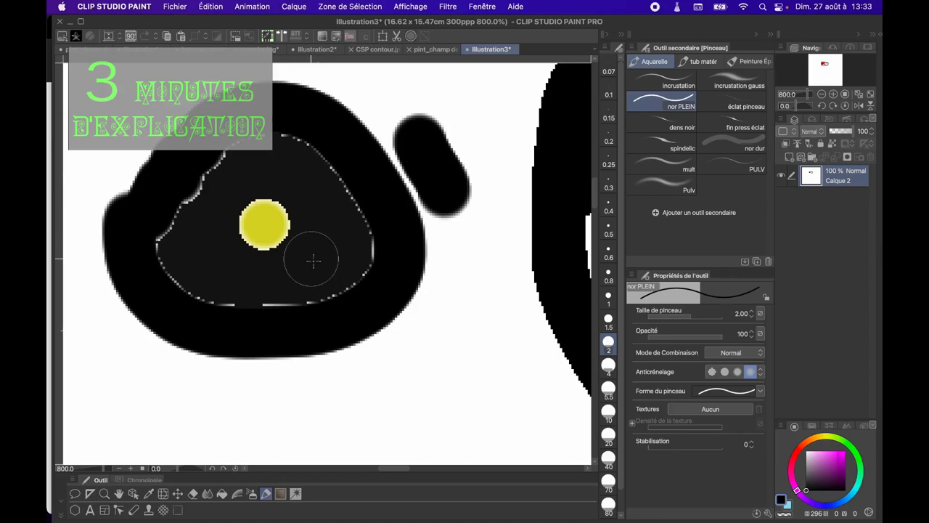
scroll(310, 250, "down", 2)
scroll(373, 249, "up", 1)
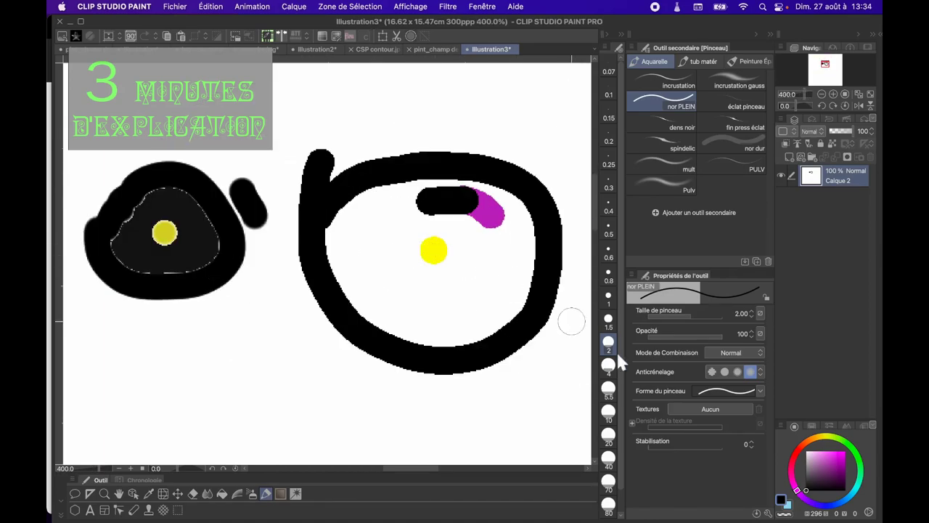
Step: Turn off the brush's anti-aliasing, enable Anticrénelage for Auto Select, and select the short black stroke beside the smaller outline
left_click(712, 372)
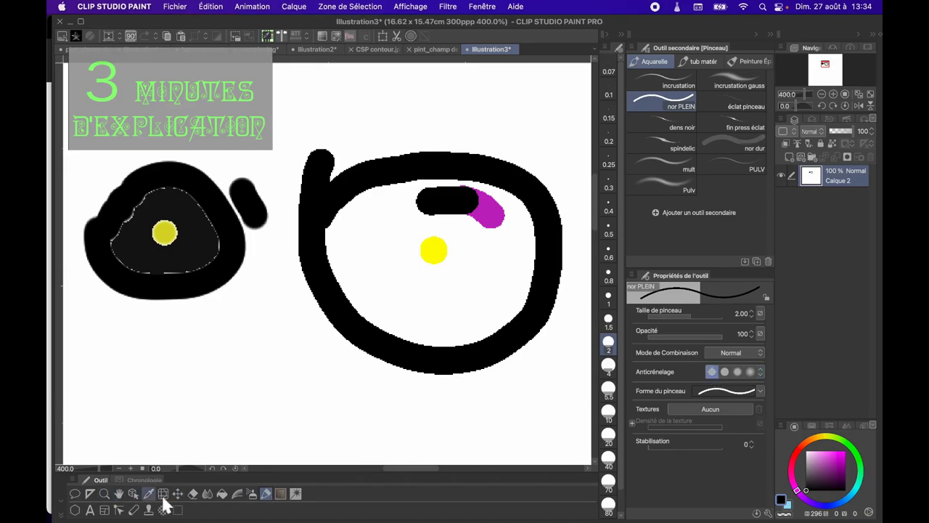
left_click(297, 497)
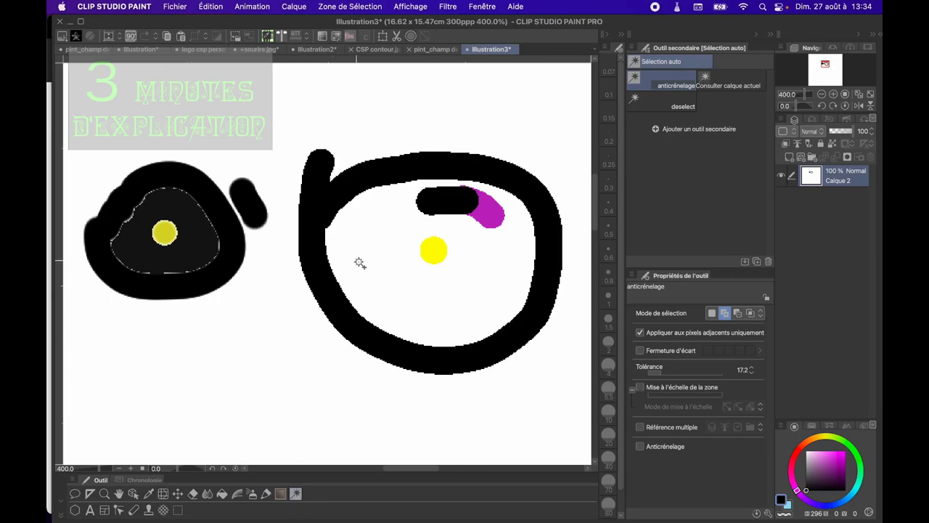
scroll(217, 165, "up", 6)
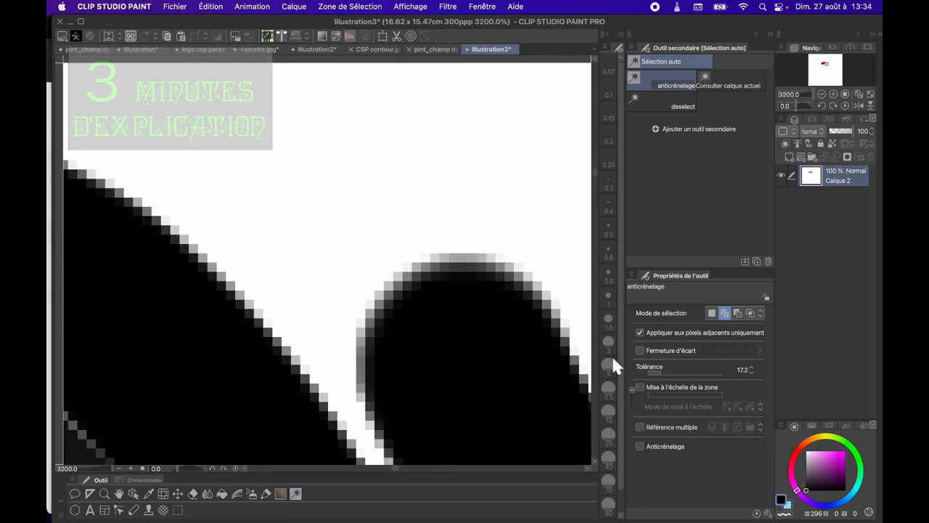
left_click(640, 446)
left_click(431, 290)
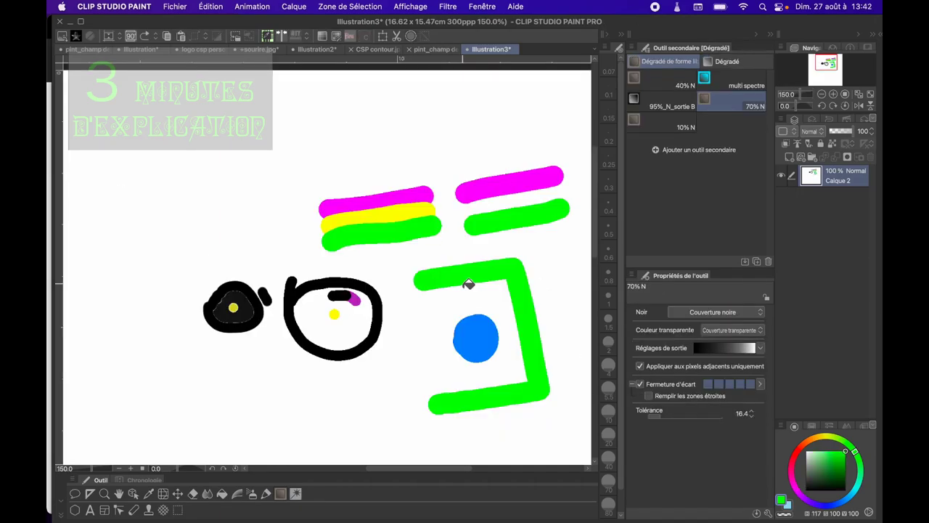
Step: Try the 70% N freeform gradient on the yellow stripe between the magenta and green stripes, and undo it
scroll(470, 263, "up", 1)
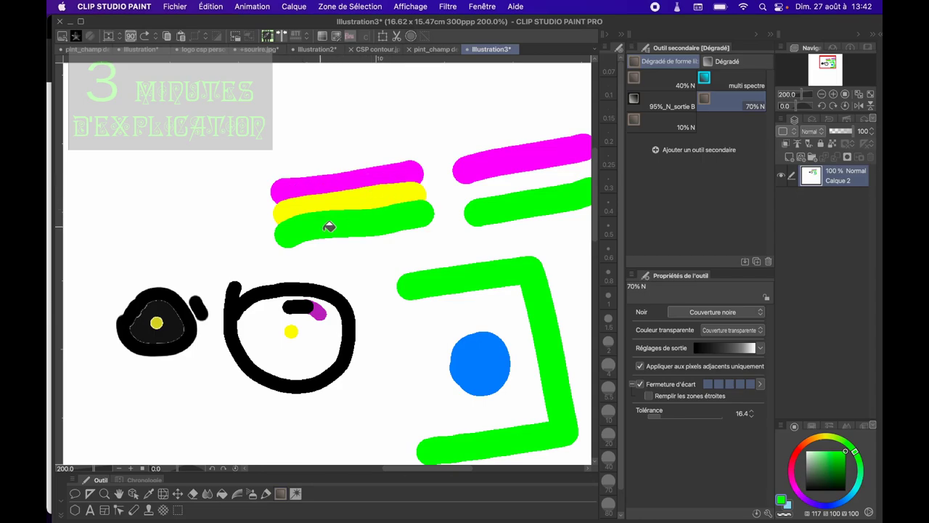
left_click(373, 203)
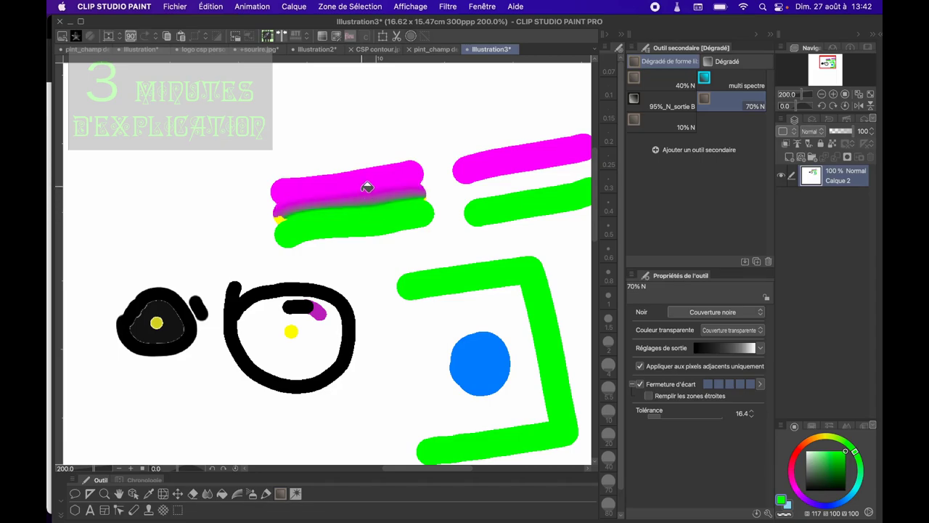
key("super+z")
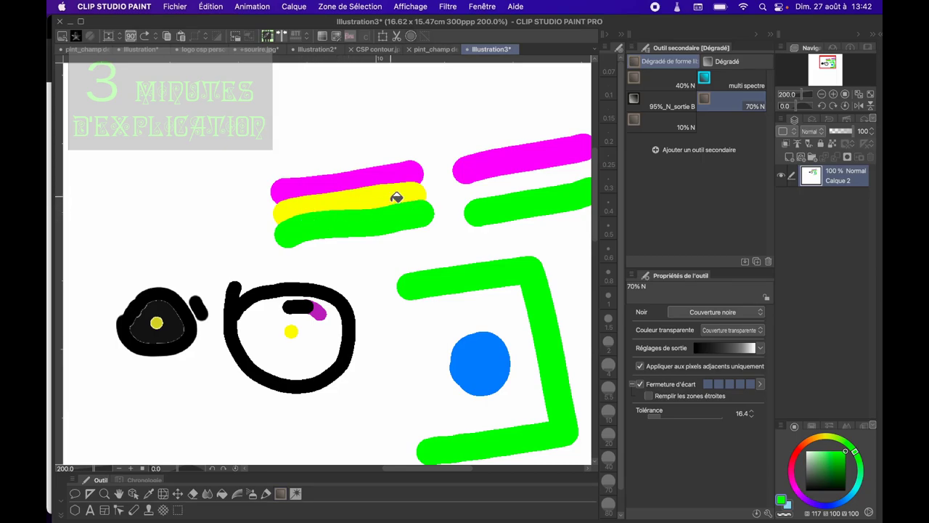
Step: Try the 70% N freeform gradient from the yellow stripe across the green stripe below it, and undo it
left_click_drag(389, 201, 390, 221)
key("super+z")
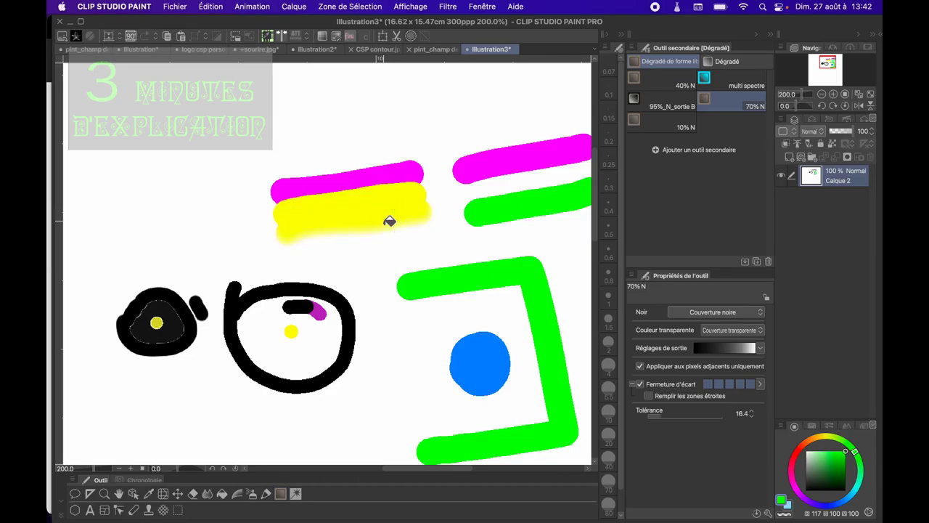
key("super+z")
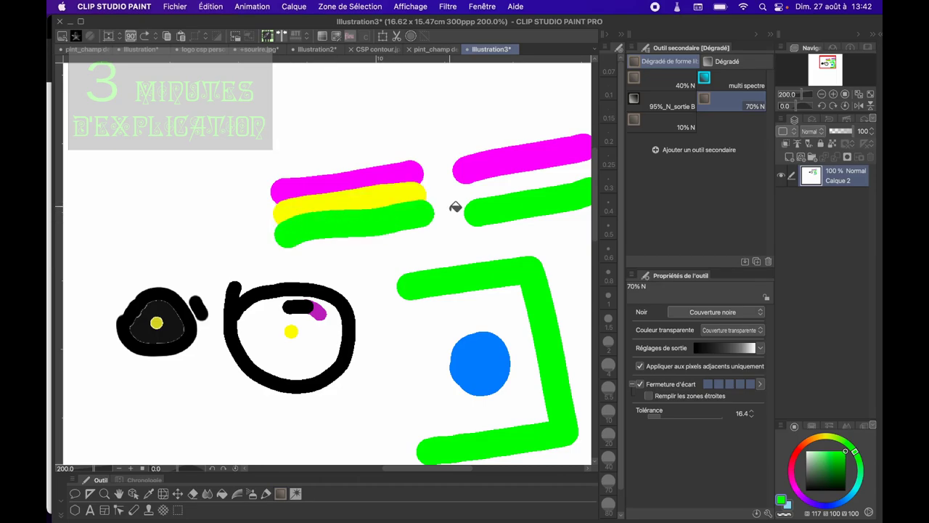
scroll(379, 195, "down", 3)
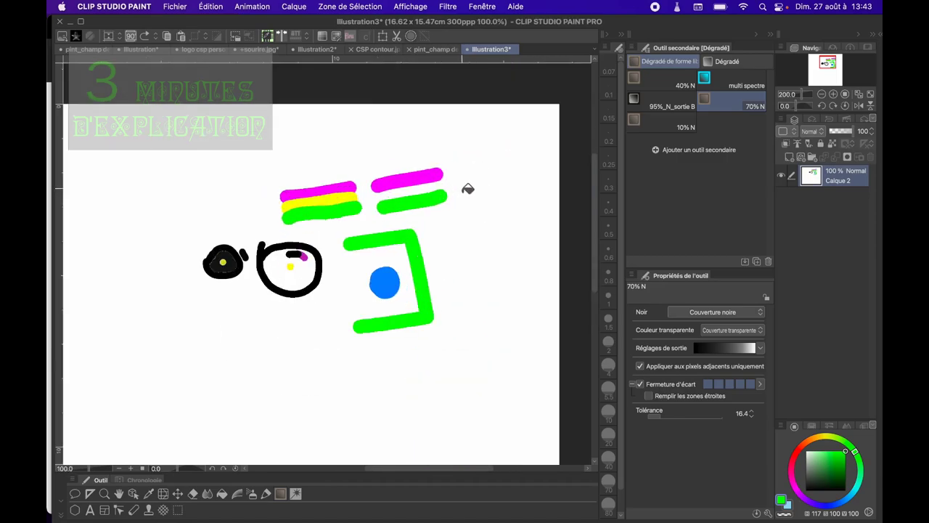
Step: Try the 70% N freeform gradient between the separate magenta and green stripes, and undo it
scroll(430, 189, "up", 3)
left_click_drag(381, 192, 368, 196)
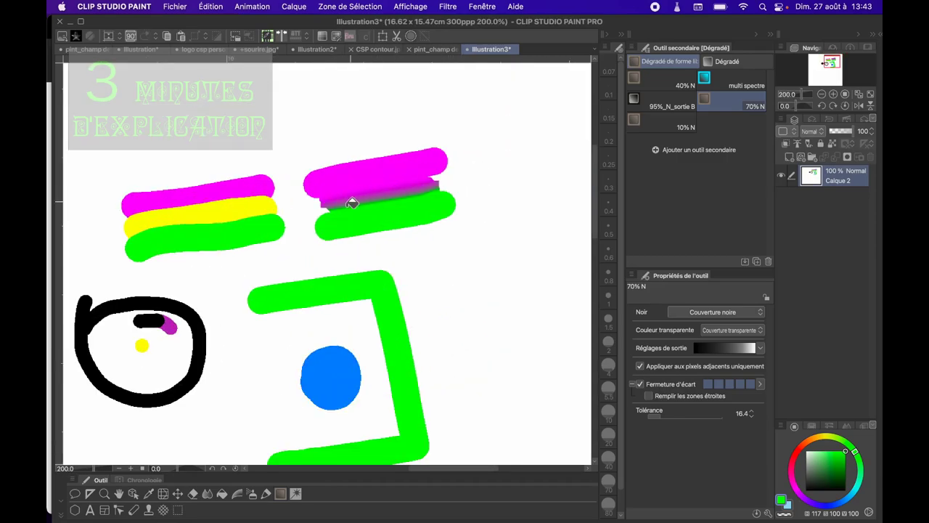
key("super+z")
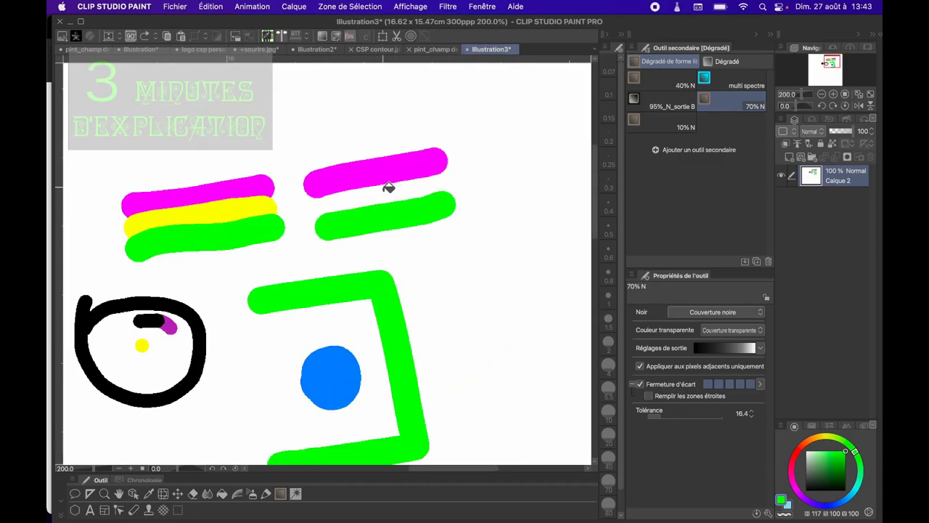
Step: Bend the 70% N gradient's Réglages de sortie curve towards lighter output, and apply it between the separate magenta and green stripes
left_click(760, 348)
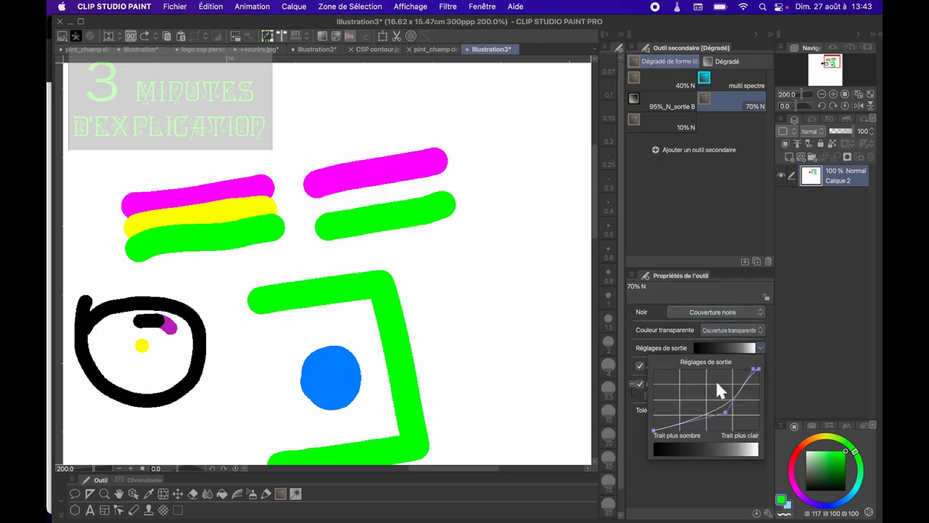
left_click_drag(698, 403, 672, 390)
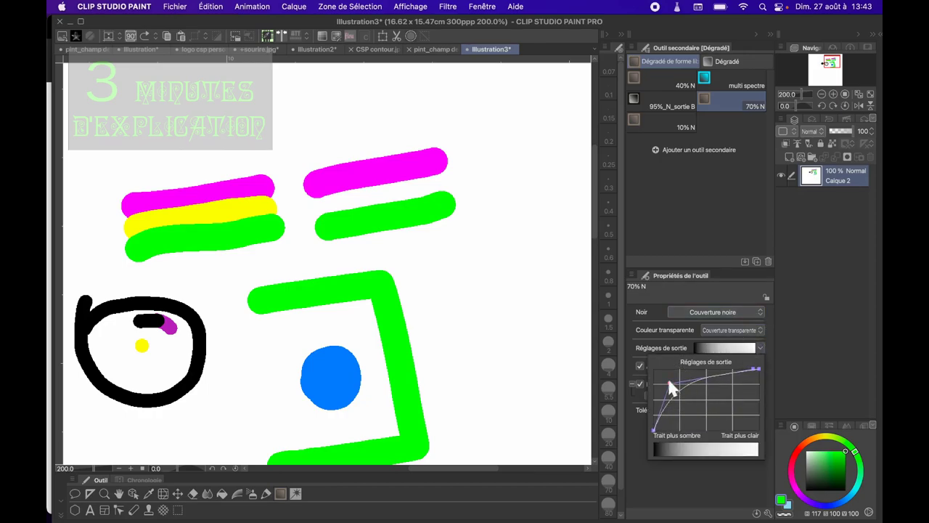
left_click_drag(398, 179, 396, 191)
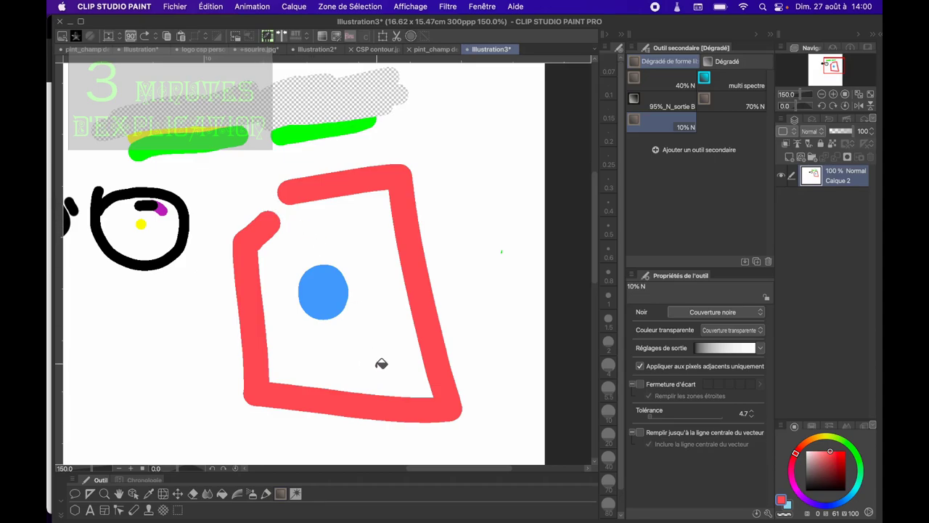
Step: Try the 10% N freeform gradient inside the open red outline with Fermeture d'écart off, and undo it
left_click(305, 218)
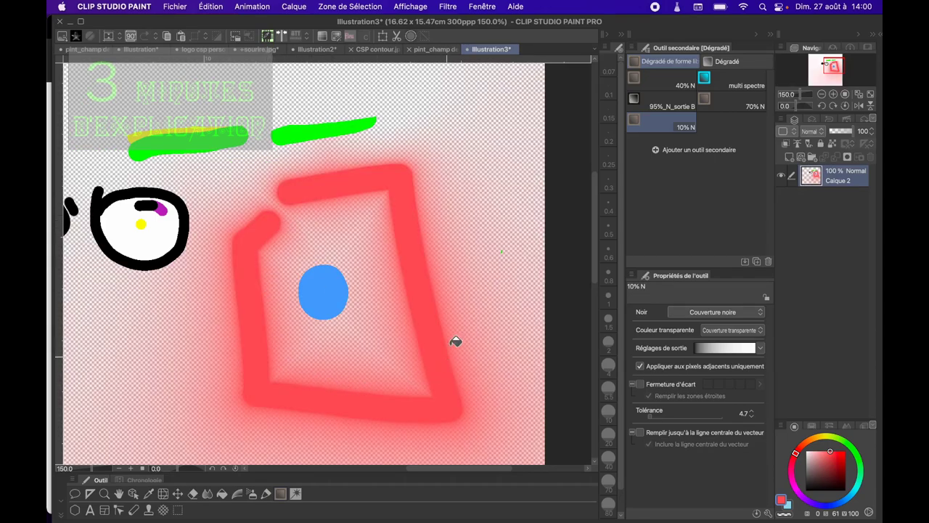
key("super+z")
Step: Close the gap in the red outline with a nor PLEIN stroke, and try the 10% N gradient inside it, undoing the fill
left_click(266, 495)
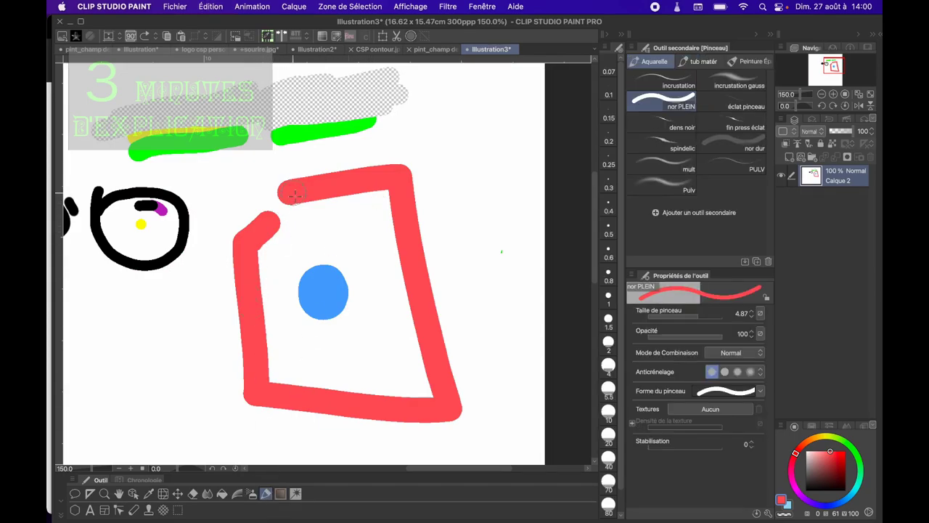
left_click_drag(296, 195, 268, 222)
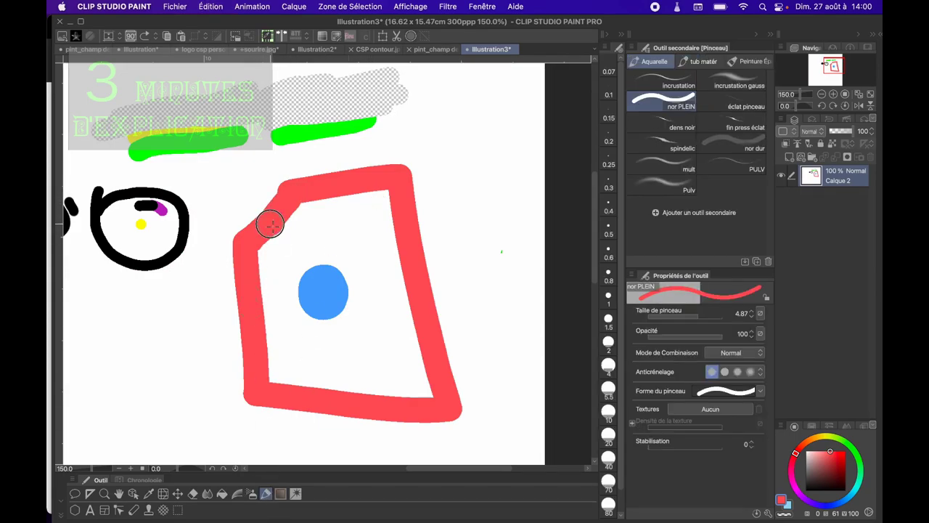
left_click(281, 496)
left_click(352, 364)
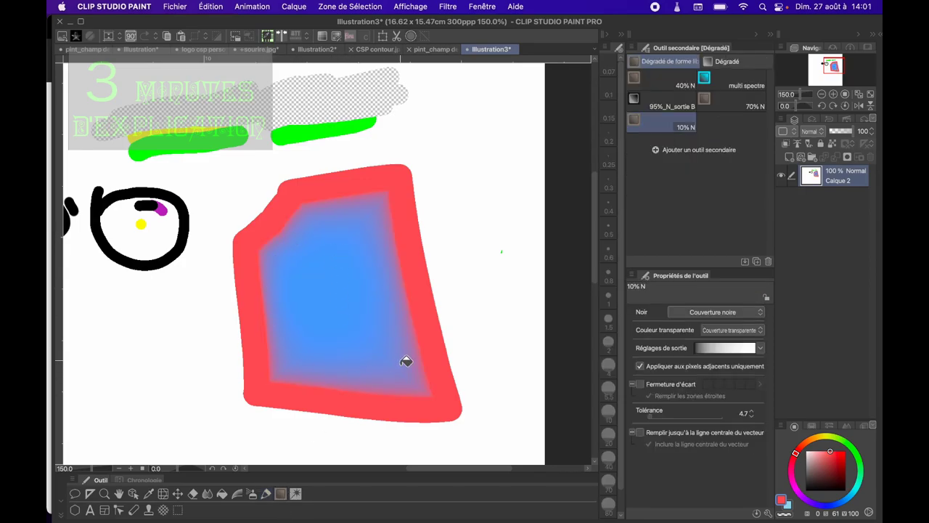
key("super+z")
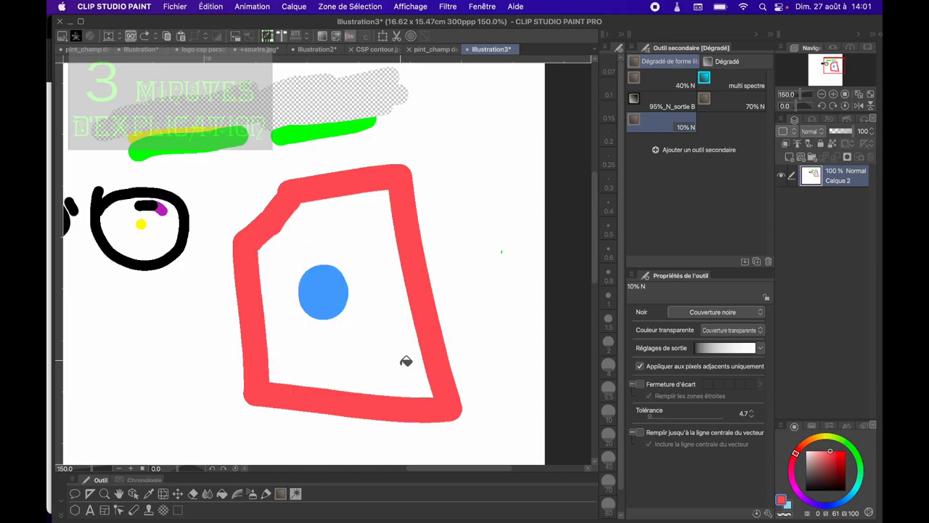
Step: Select a rectangle from outside the red outline's upper corner to the blue dot, try the 10% N gradient inside, and undo the fill
left_click(177, 509)
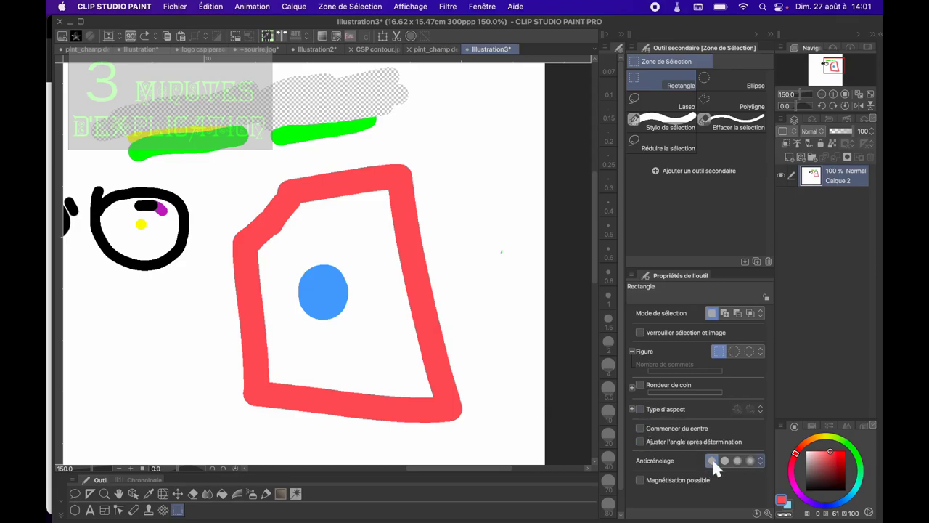
left_click_drag(481, 163, 312, 307)
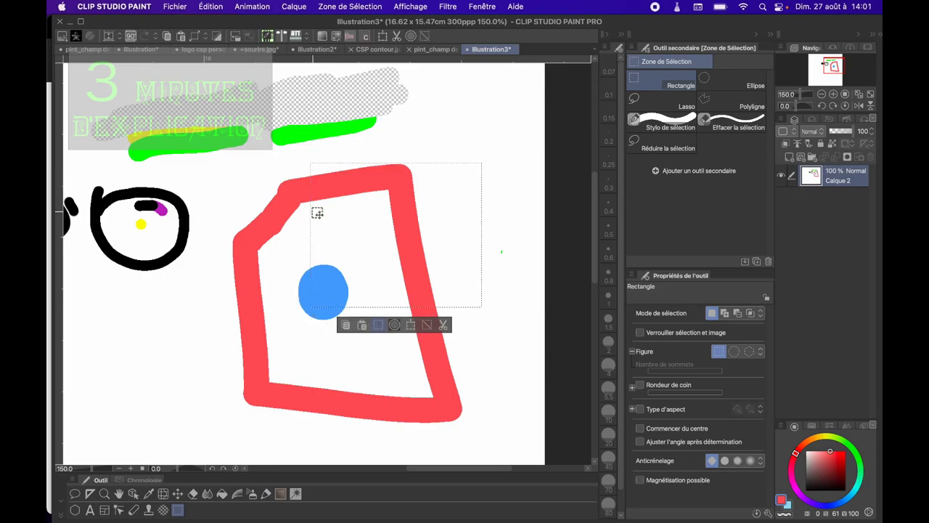
left_click(280, 494)
left_click_drag(354, 240, 320, 285)
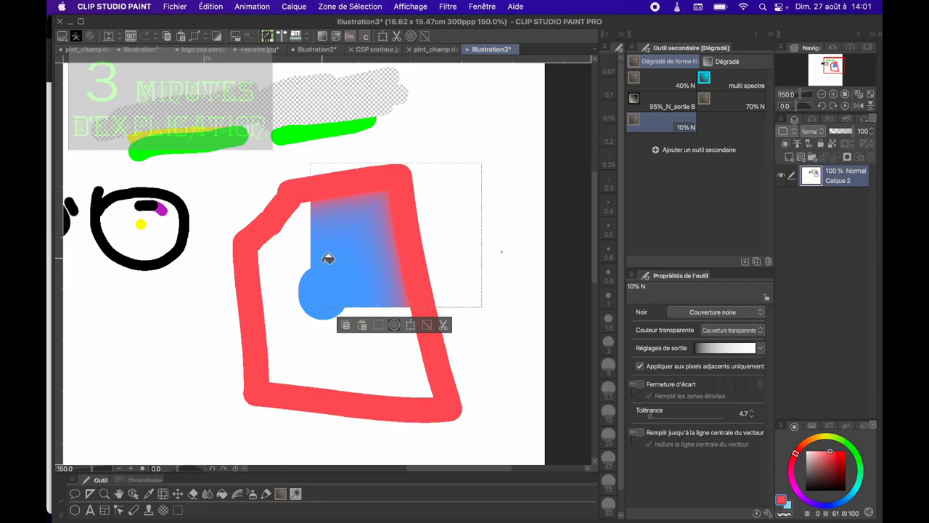
key("super+z")
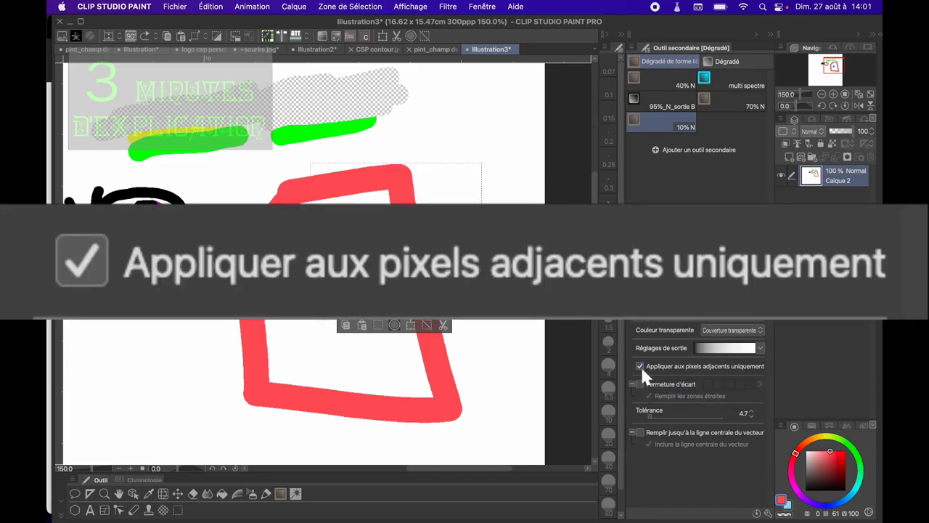
Step: Turn off Appliquer aux pixels adjacents uniquement, and fill the rectangular selection with the 10% N gradient
left_click(640, 365)
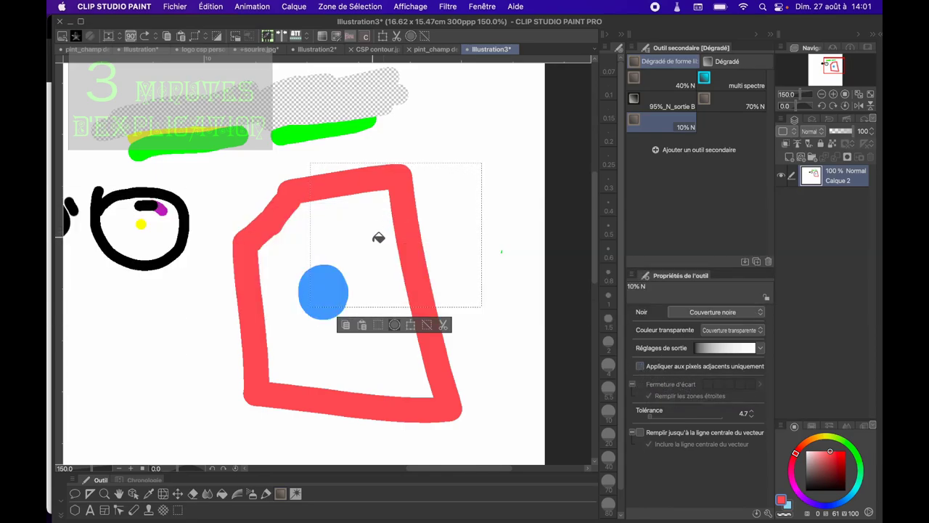
left_click(379, 237)
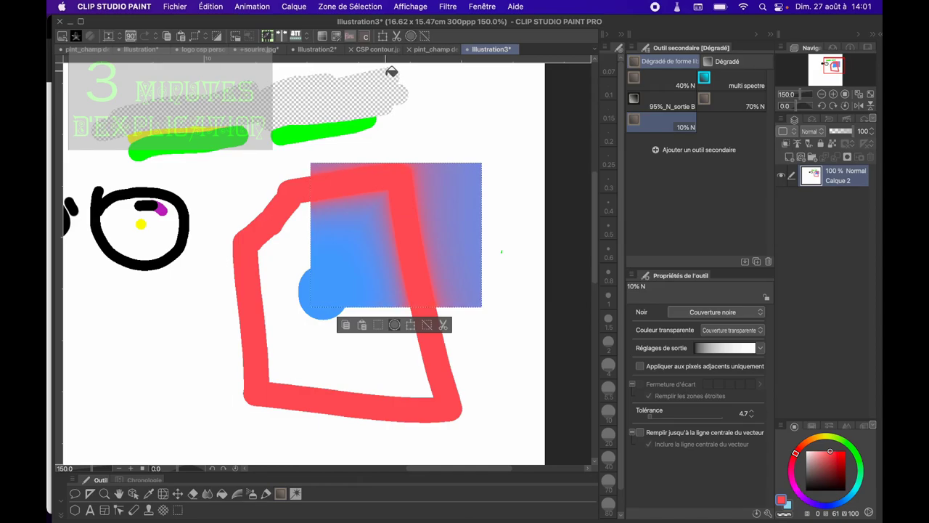
Step: Examine the gradient-filled artwork in pint_champ dessous.jpg, and return to Illustration3
left_click(434, 48)
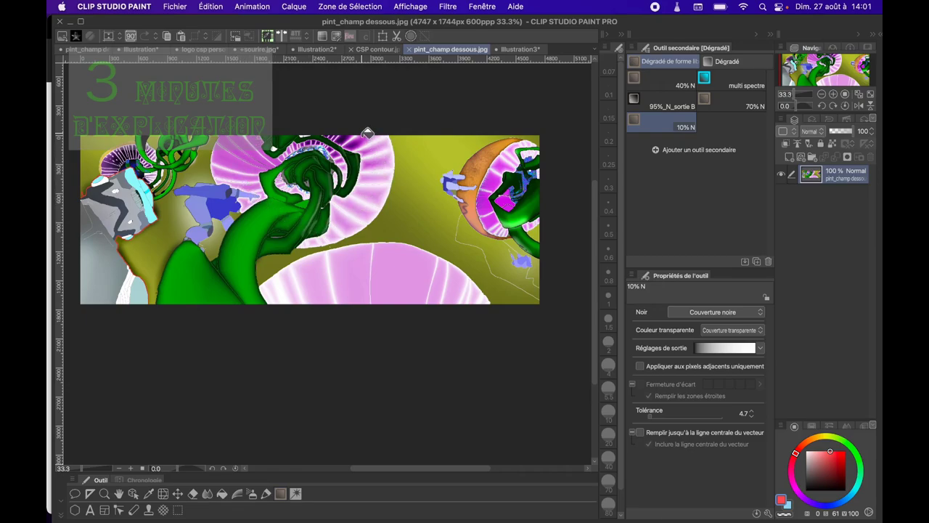
left_click(515, 50)
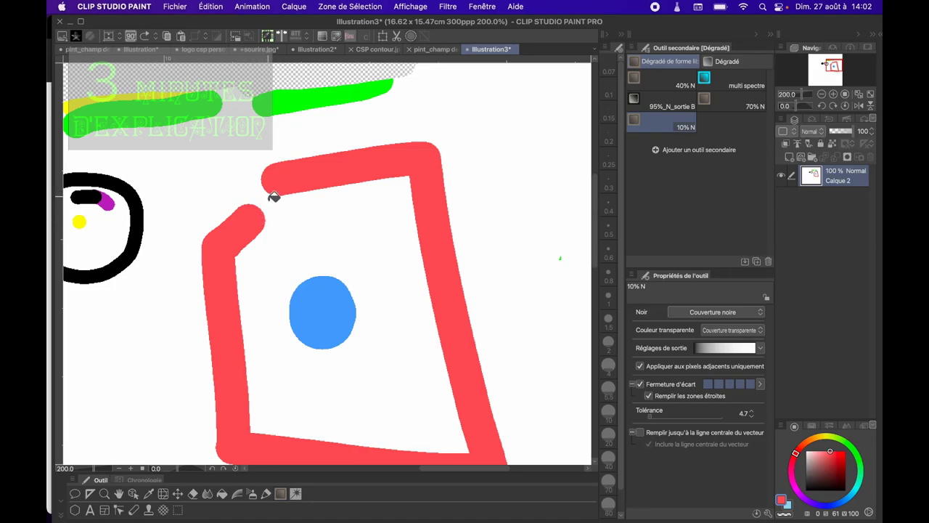
Step: Apply the 10% N gradient inside the open red outline with Fermeture d'écart on, undo it, and repeat with the option off
left_click(372, 252)
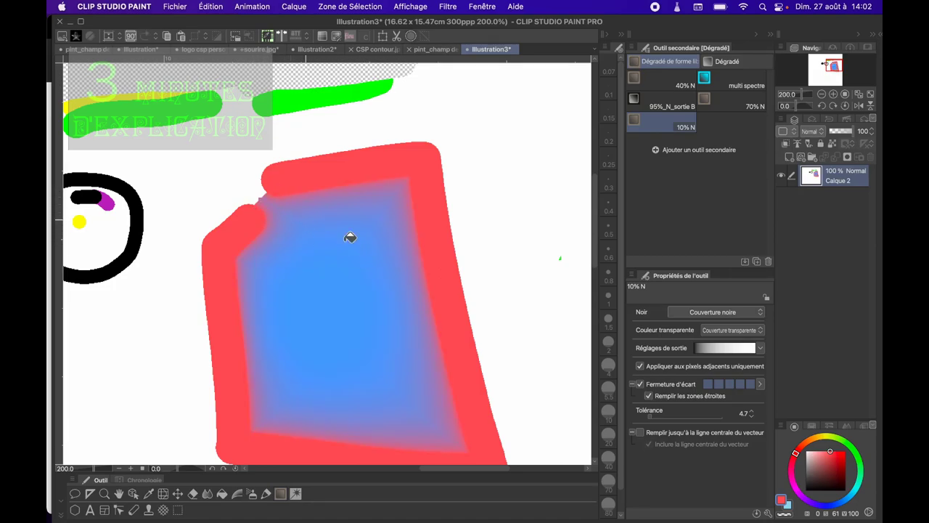
key("super+z")
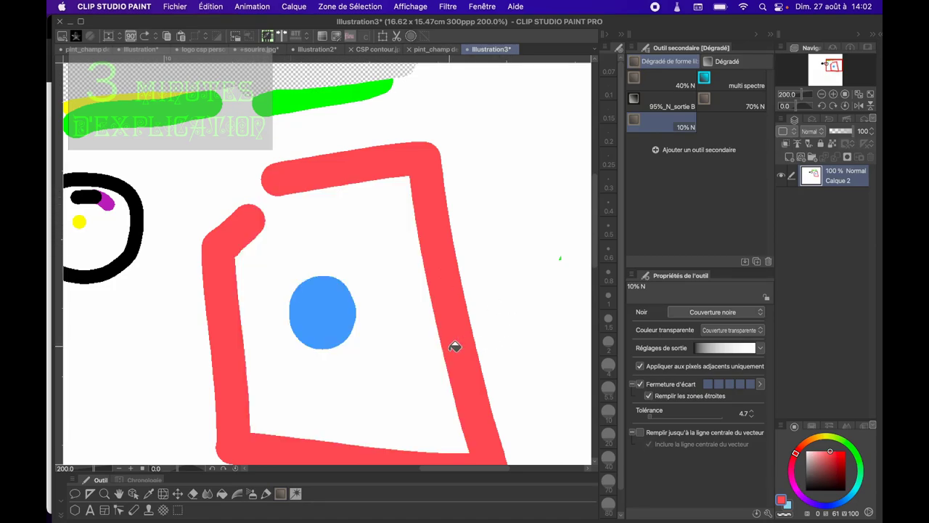
left_click(641, 385)
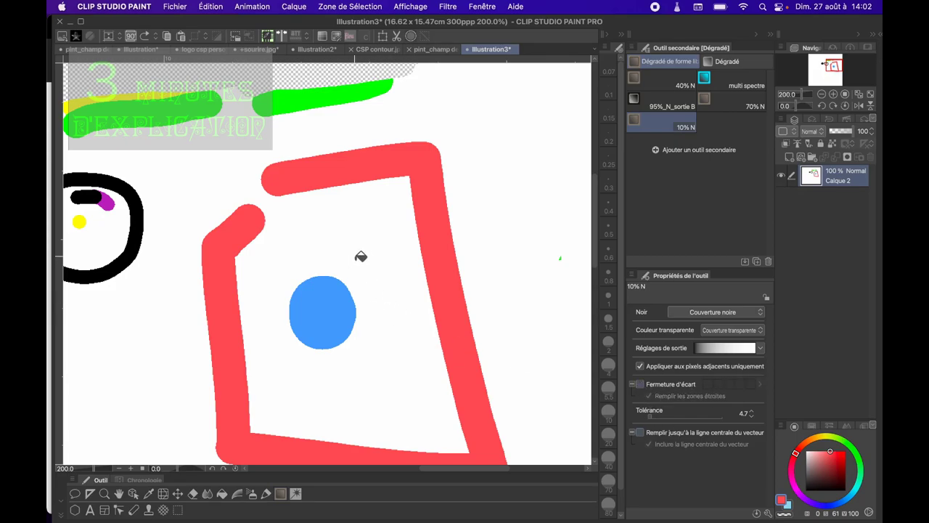
left_click(295, 207)
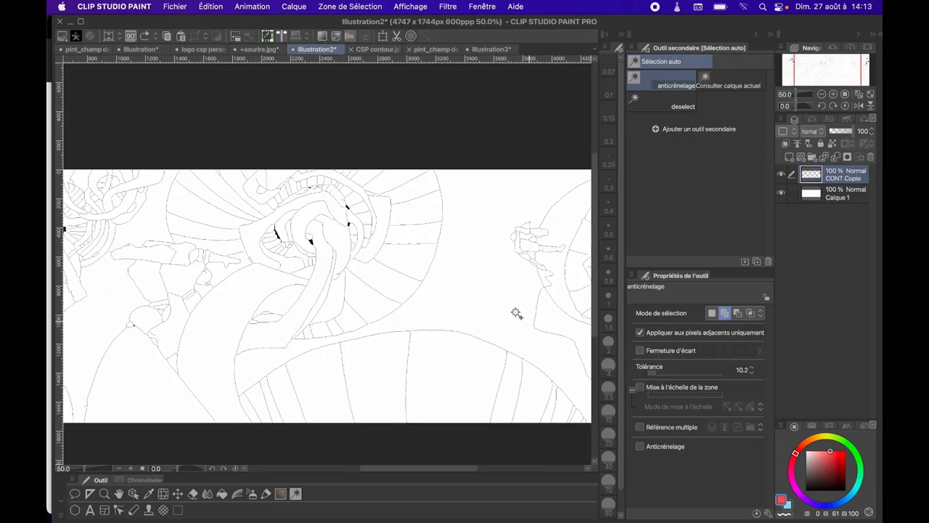
Step: In Illustration2, select the wedge segments on one side of the central mushroom cap with the anticrénelage Auto Select tool, and inspect the selection
scroll(463, 240, "up", 2)
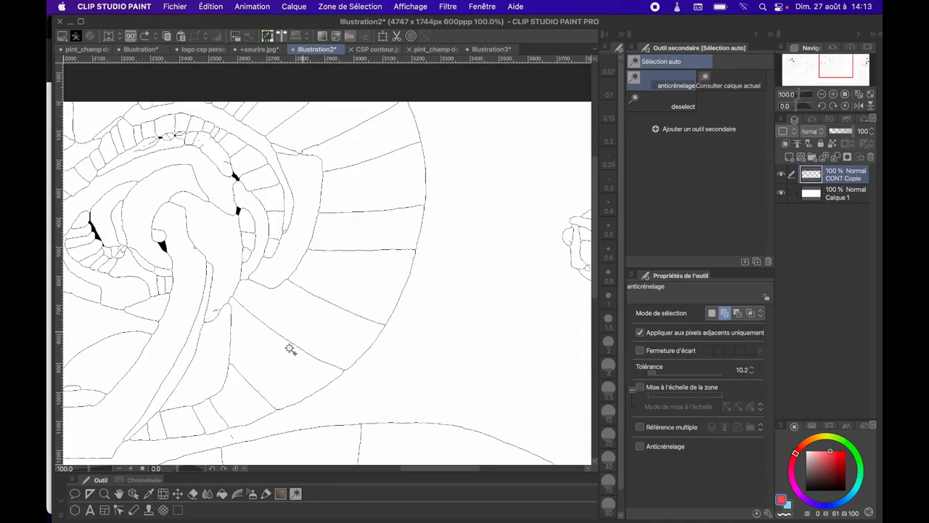
scroll(303, 339, "down", 1)
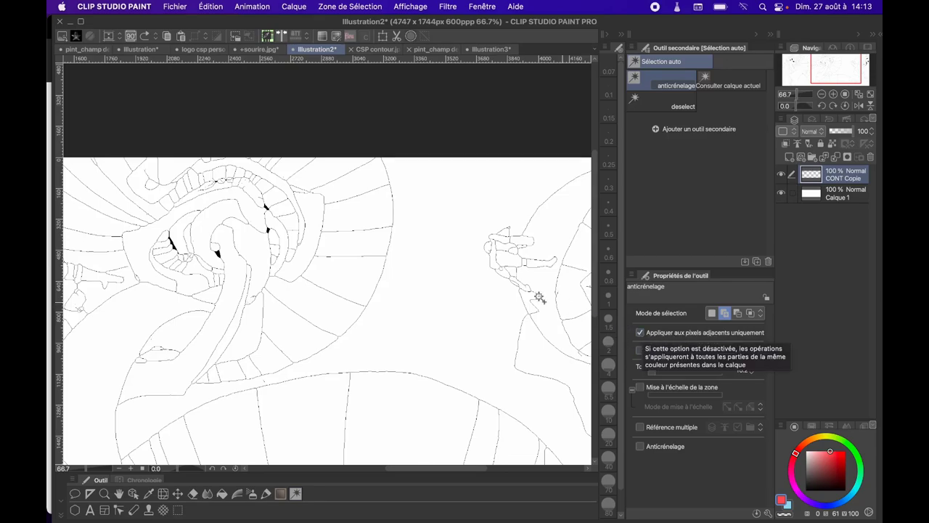
scroll(373, 226, "up", 3)
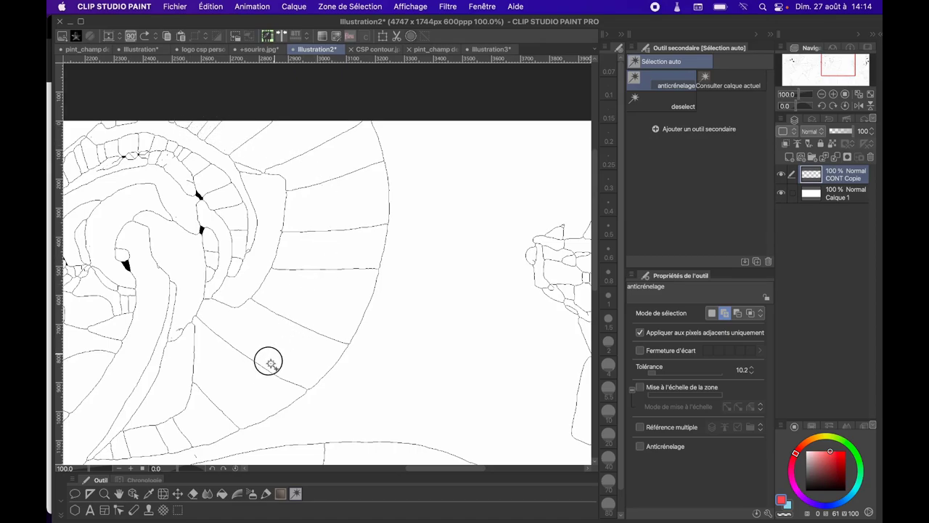
left_click(106, 456)
scroll(402, 245, "up", 5)
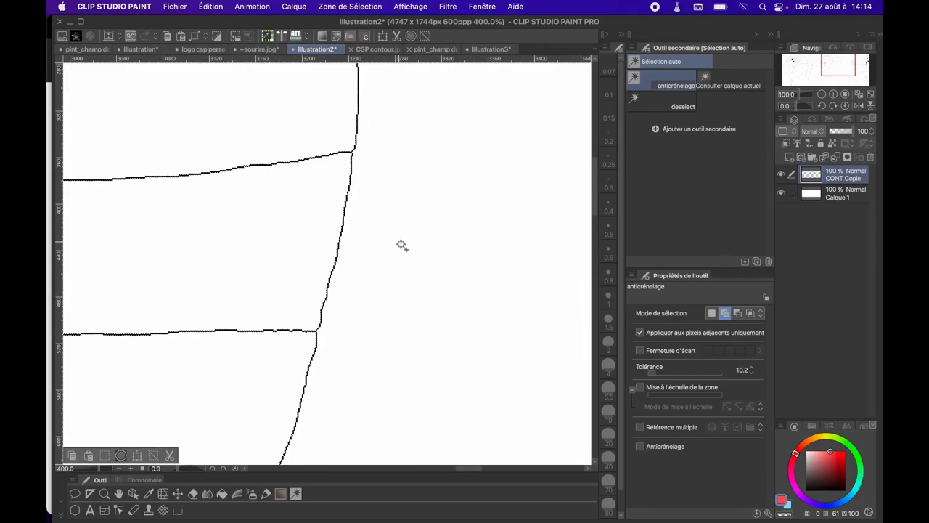
scroll(407, 233, "down", 5)
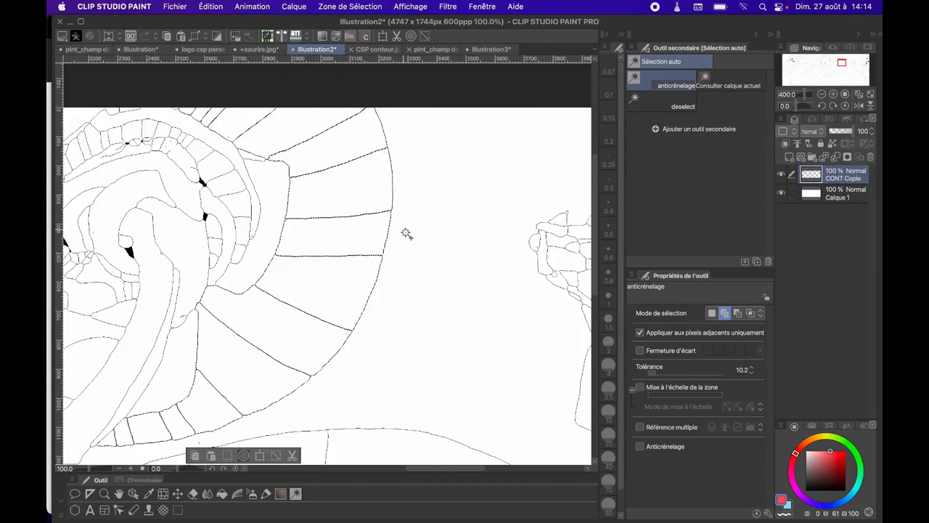
scroll(399, 234, "down", 3)
scroll(319, 240, "up", 2)
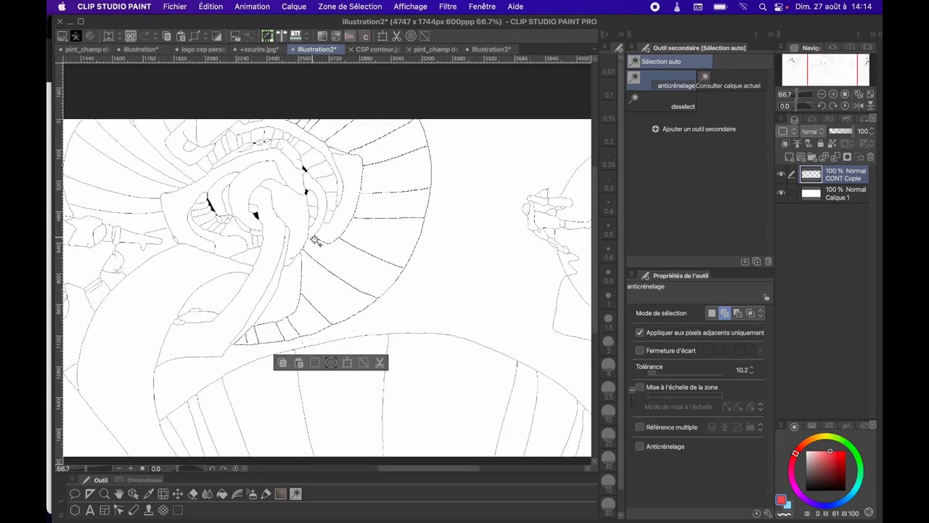
scroll(417, 216, "up", 1)
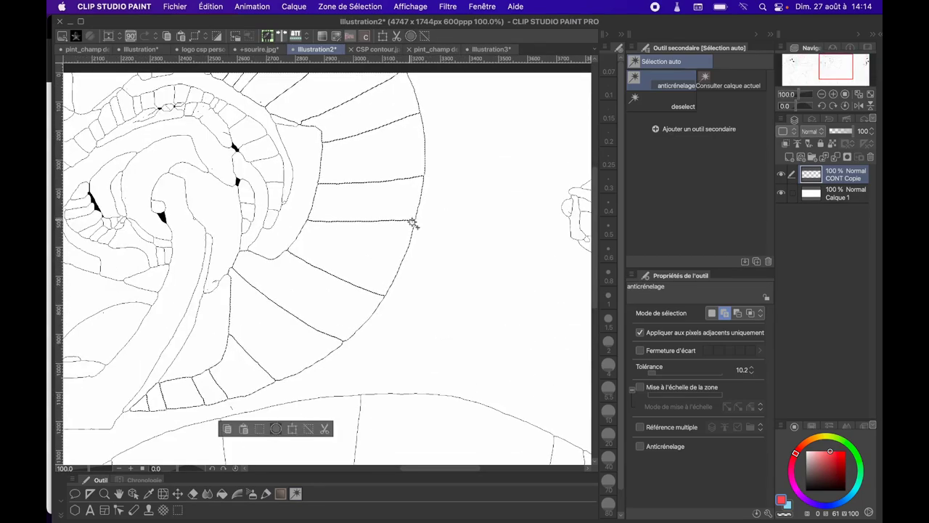
Step: Add the wedge segments on the opposite side of the central mushroom cap to the selection
scroll(305, 209, "down", 2)
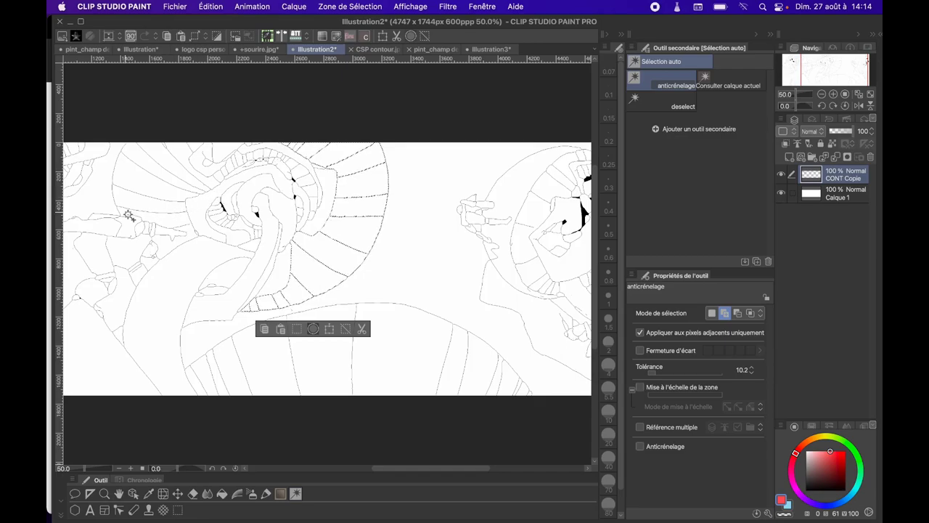
scroll(128, 216, "up", 1)
left_click(216, 123)
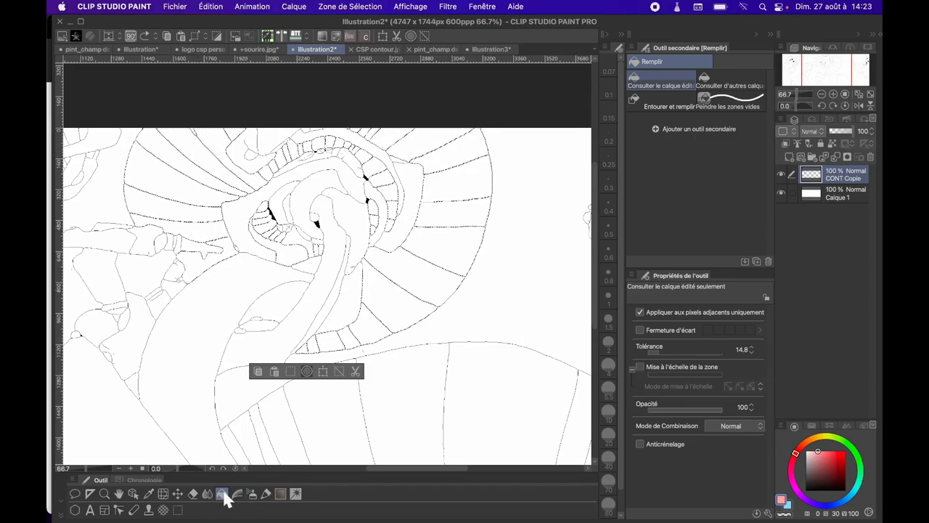
Step: Turn off Appliquer aux pixels adjacents uniquement for the Fill tool, and try filling the selected cap segments with light red
left_click(639, 312)
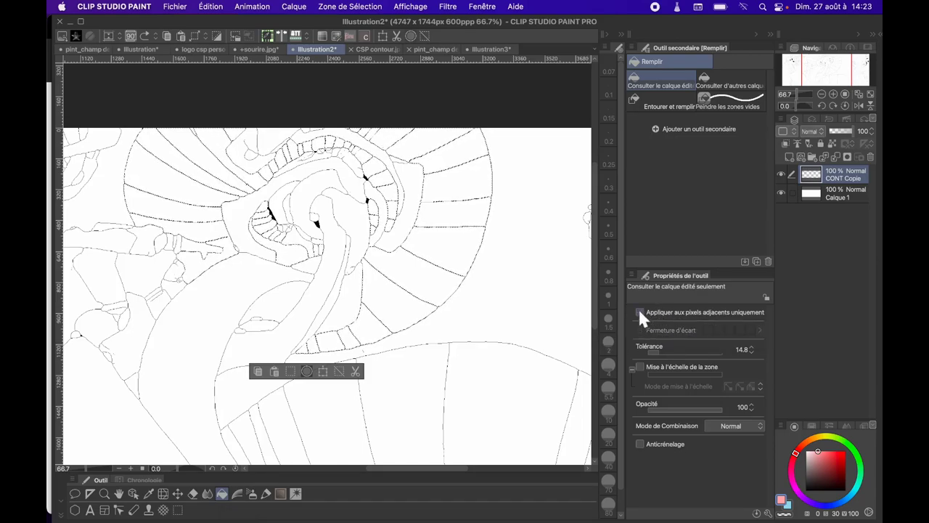
left_click(446, 182)
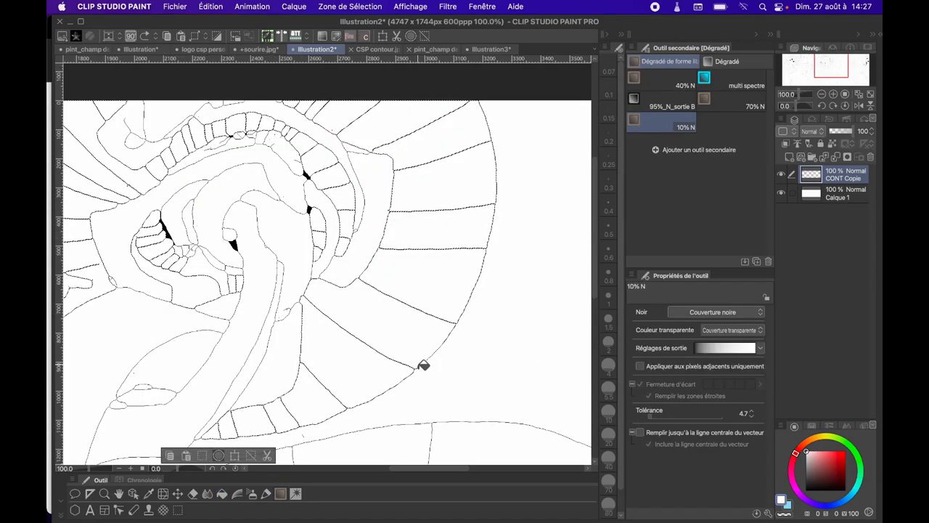
Step: Outline the selected cap segments with a white 0.20 mm line drawn on the contour on CONT Copie, and hide the Calque 1 layer
left_click(212, 9)
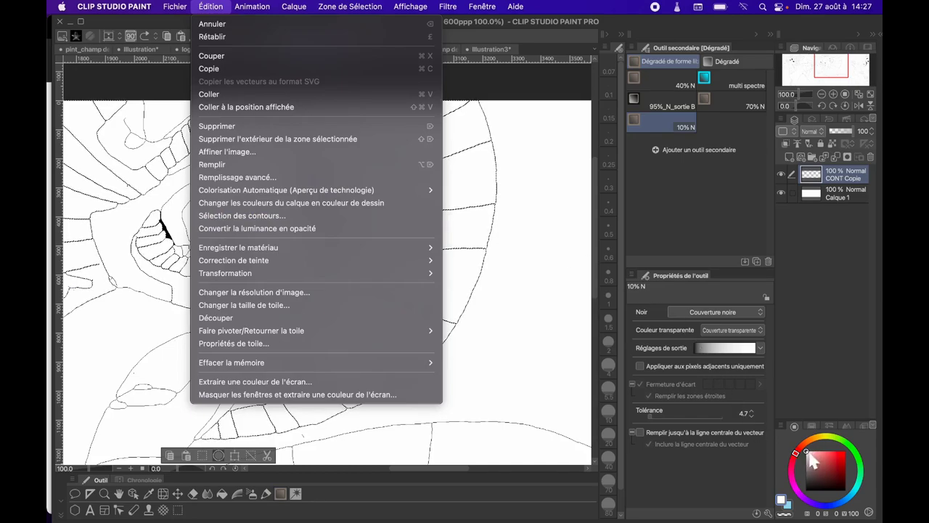
left_click(278, 216)
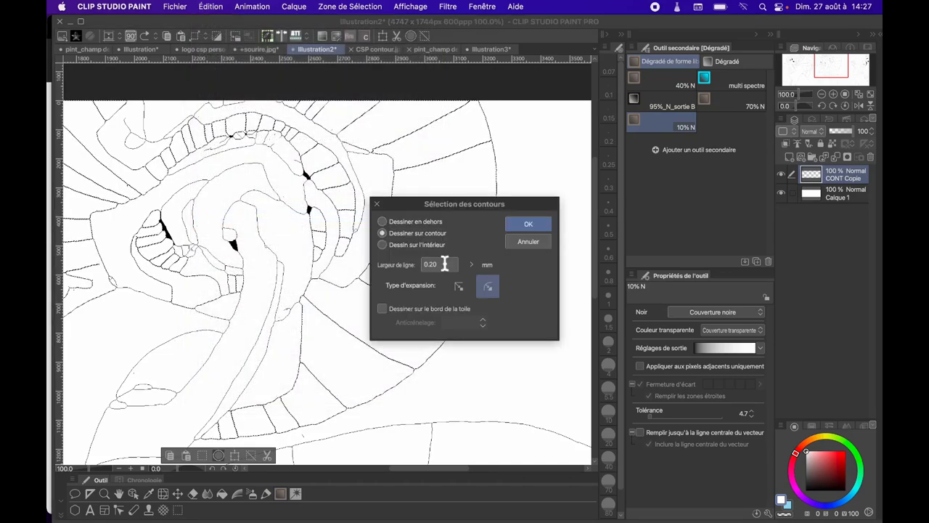
left_click(471, 266)
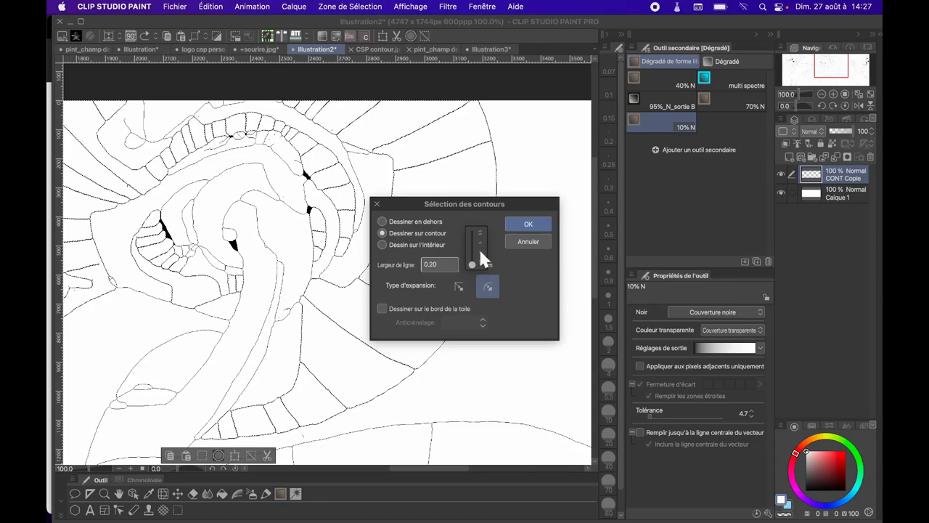
left_click(523, 228)
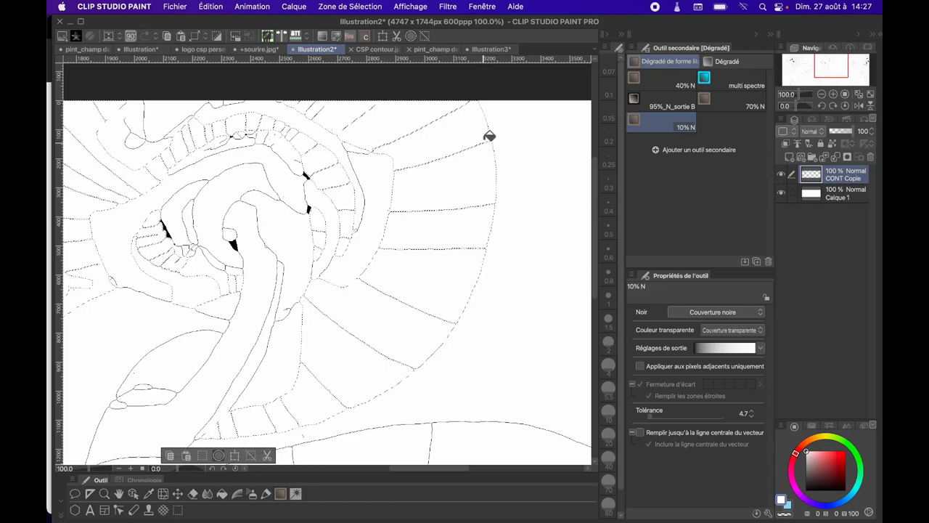
left_click(781, 193)
scroll(407, 244, "up", 3)
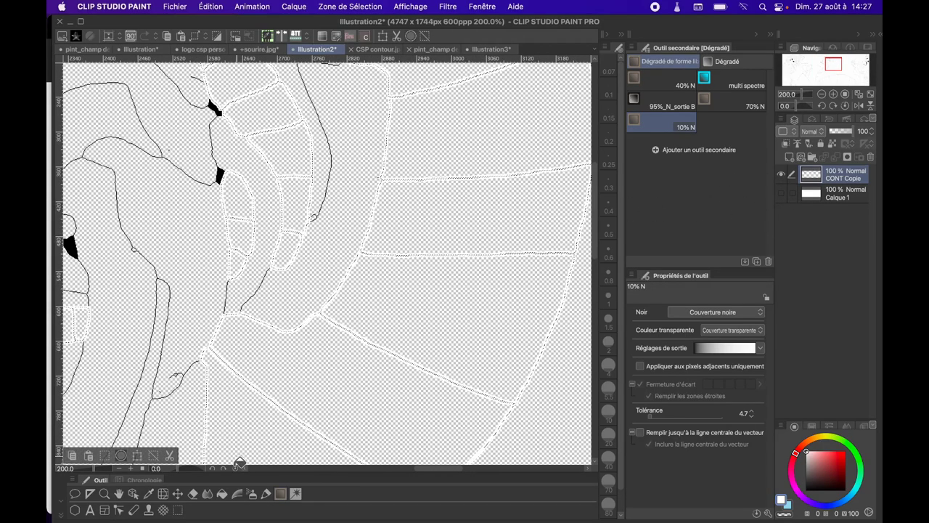
Step: Paint a light red band across one selected wedge segment with the nor PLEIN brush at size 1, and widen it at size 2
left_click(267, 495)
left_click(826, 451)
scroll(430, 302, "up", 2)
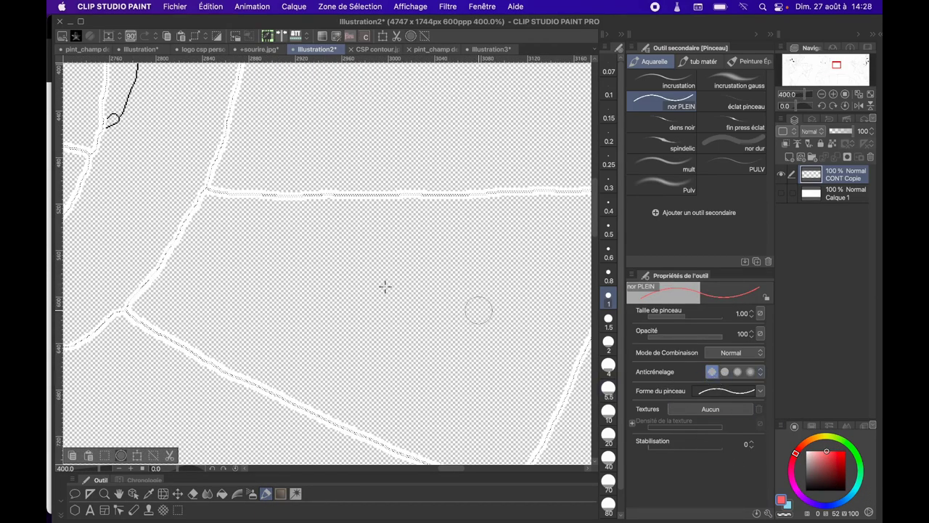
scroll(218, 243, "down", 2)
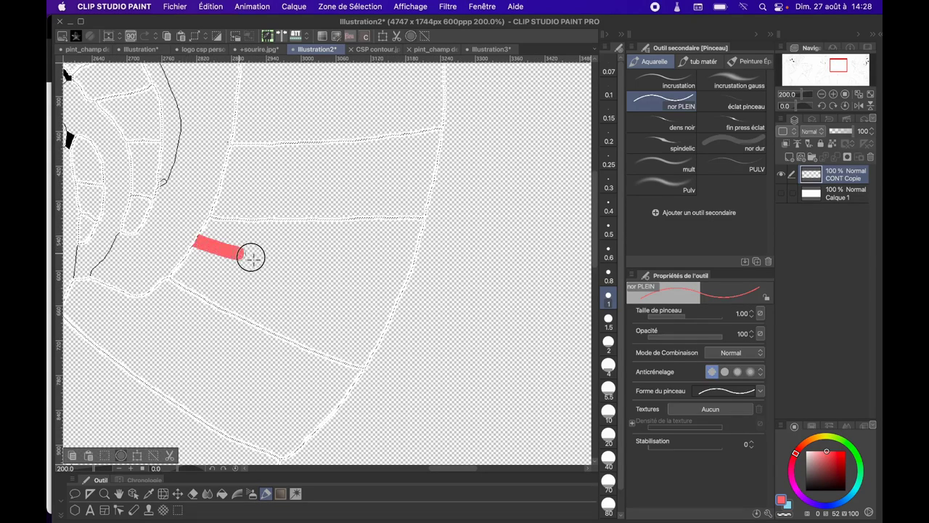
left_click_drag(246, 256, 398, 299)
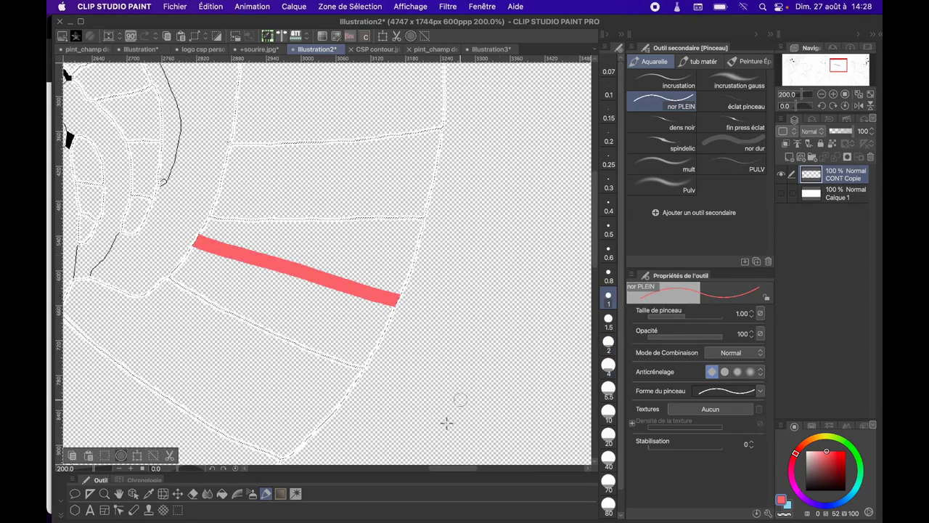
left_click(608, 341)
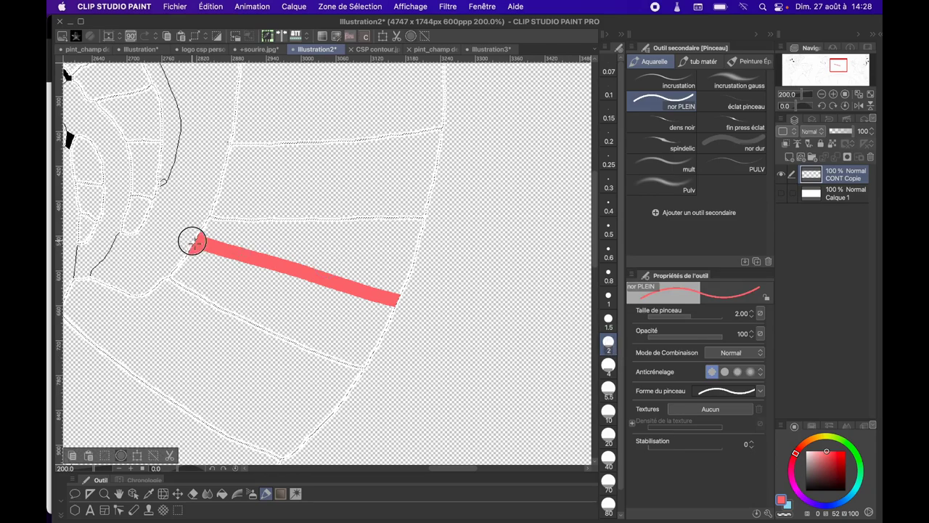
left_click_drag(192, 241, 399, 304)
Step: Apply the 70% N freeform gradient above the red band in the wedge, with Appliquer aux pixels adjacents uniquement on
left_click(281, 495)
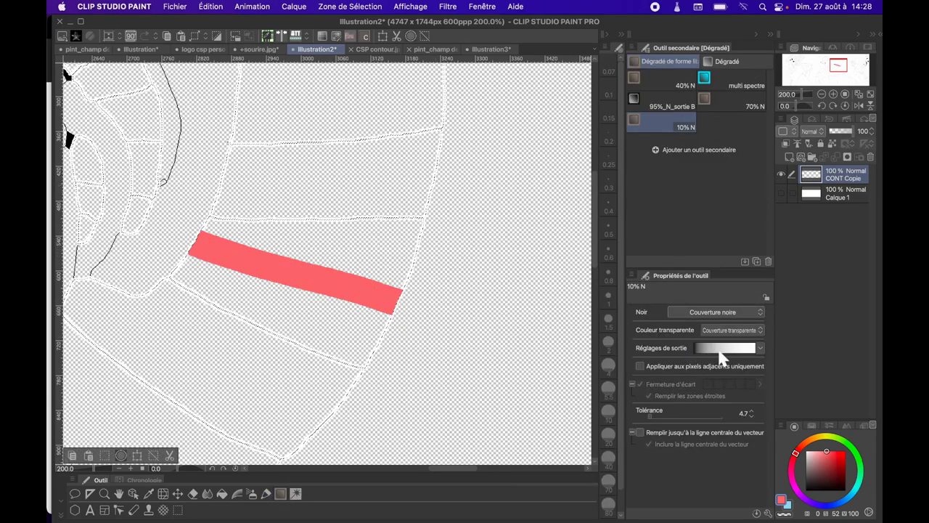
scroll(347, 244, "down", 2)
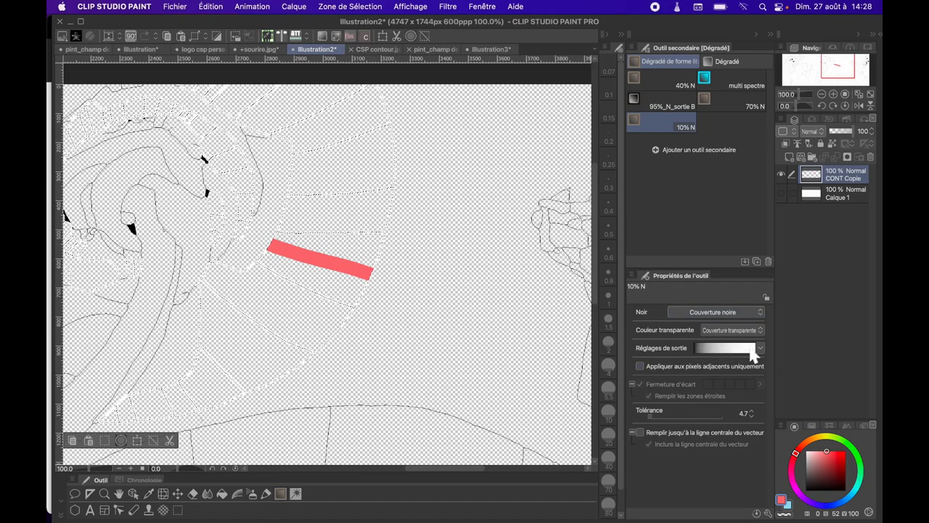
left_click(730, 106)
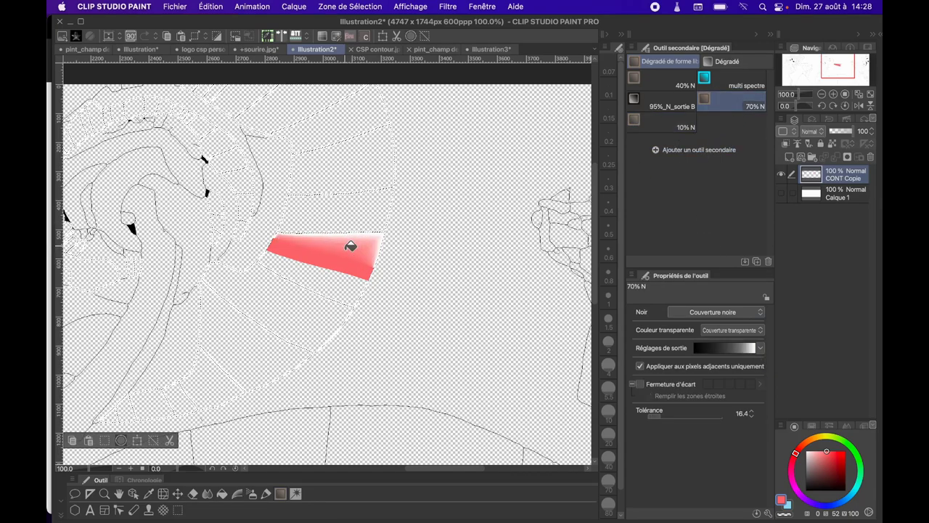
Step: Turn off Appliquer aux pixels adjacents uniquement for the 70% N gradient and apply it across all the selected cap segments
left_click(641, 364)
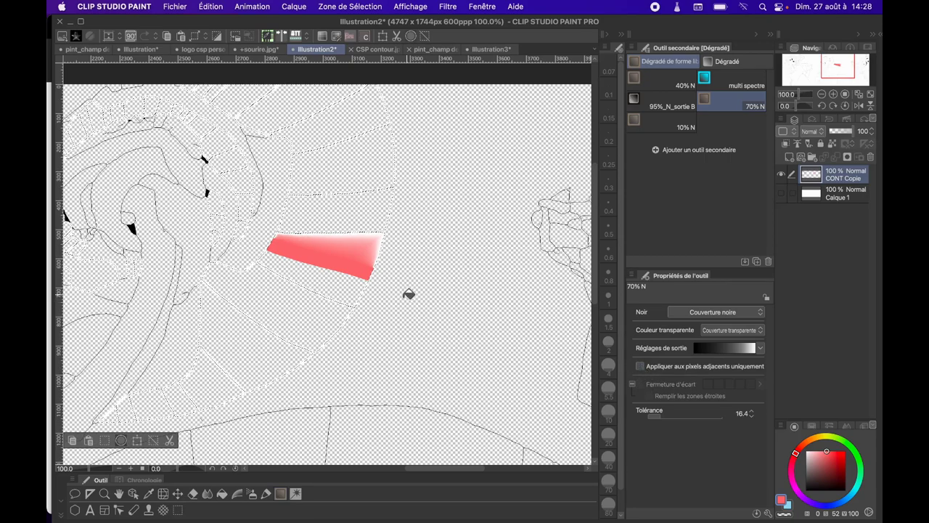
left_click(381, 241)
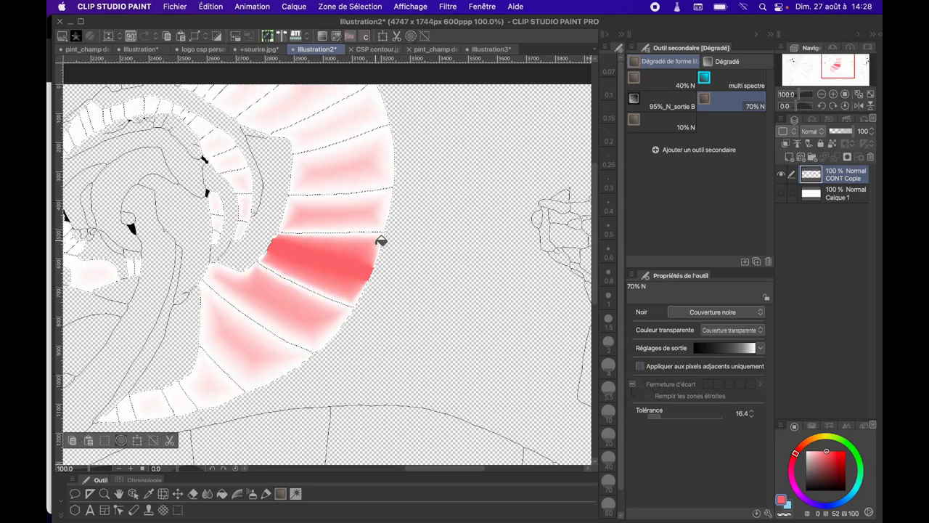
scroll(377, 243, "down", 4)
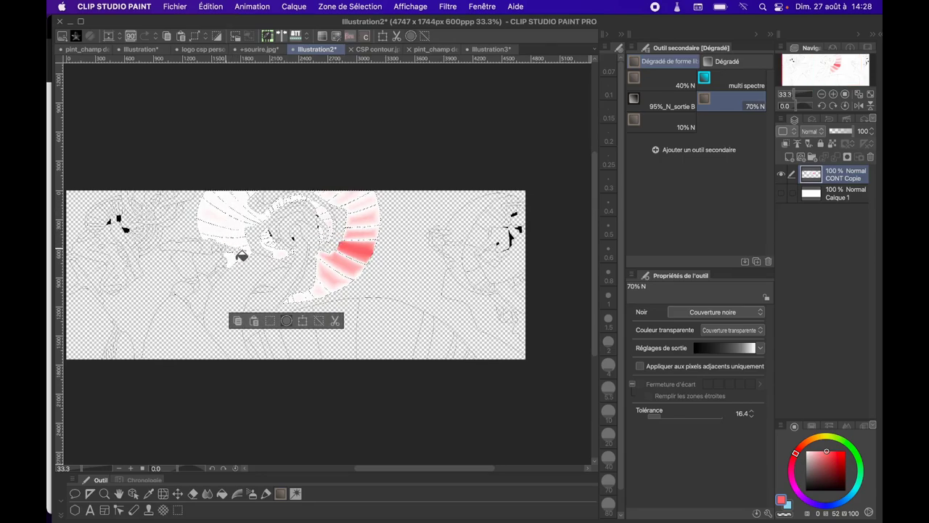
scroll(344, 238, "up", 2)
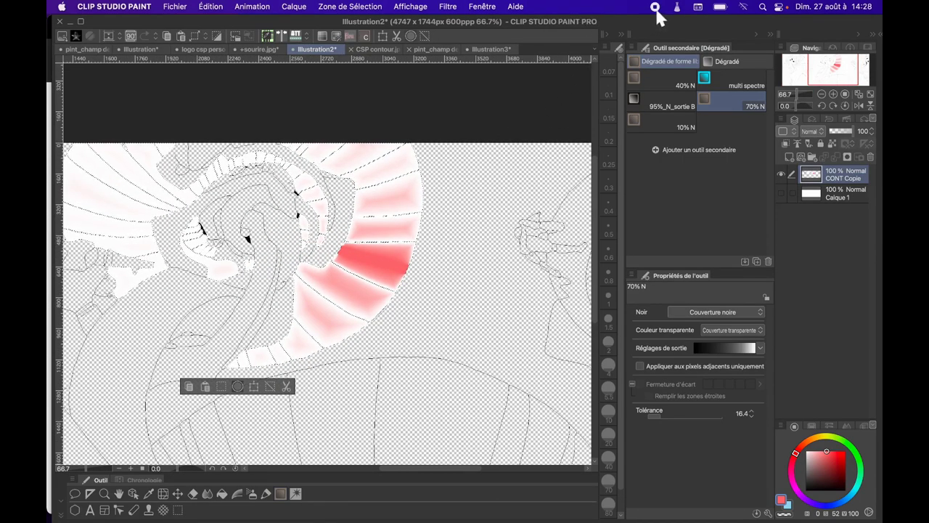
left_click(657, 10)
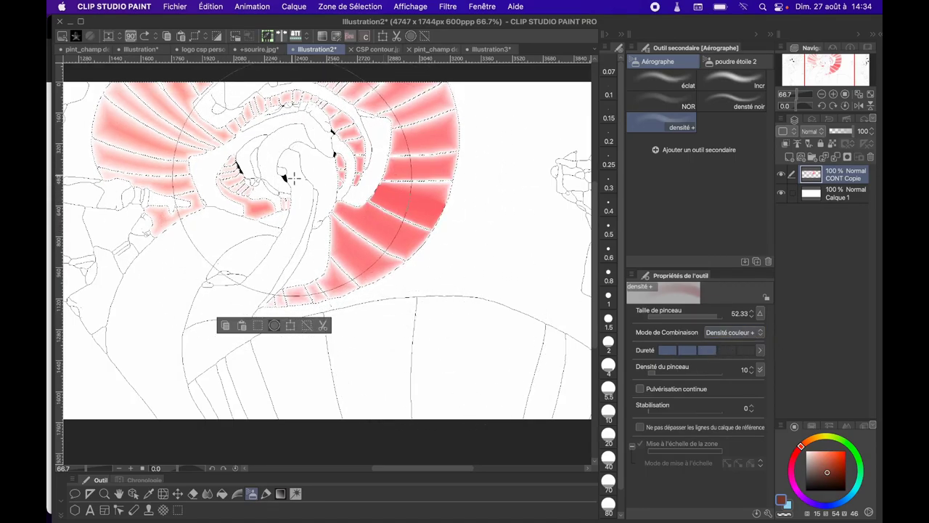
Step: Airbrush the selected cap segments with densité + in dark red at size 52.33, and with éclat in green at size 45.32
mouse_move(209, 160)
left_mouse_down()
mouse_move(215, 92)
mouse_move(174, 135)
mouse_move(258, 135)
mouse_move(203, 215)
mouse_move(204, 136)
mouse_move(167, 110)
left_mouse_up()
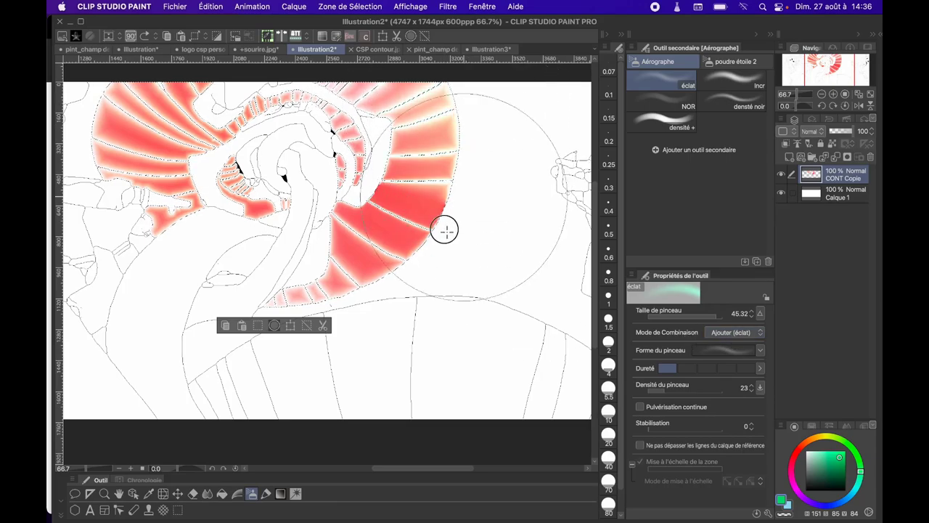
left_click_drag(456, 215, 363, 293)
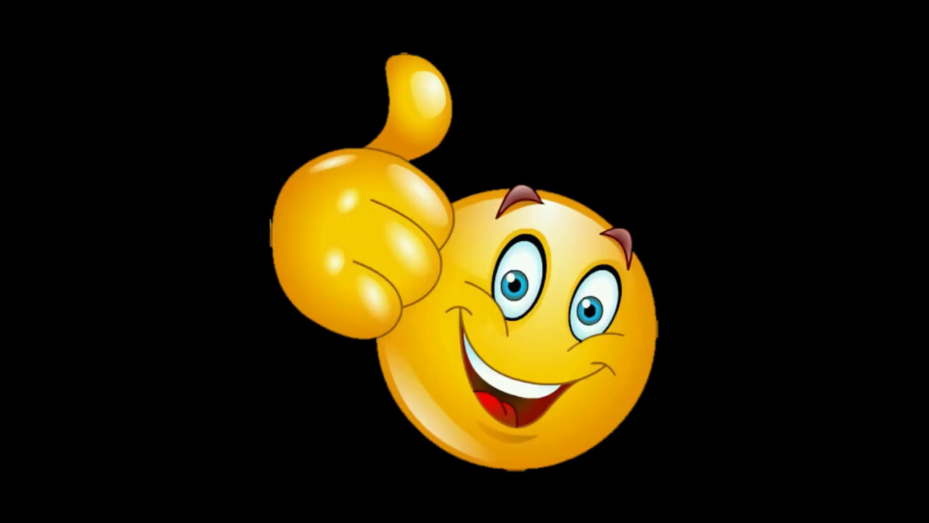